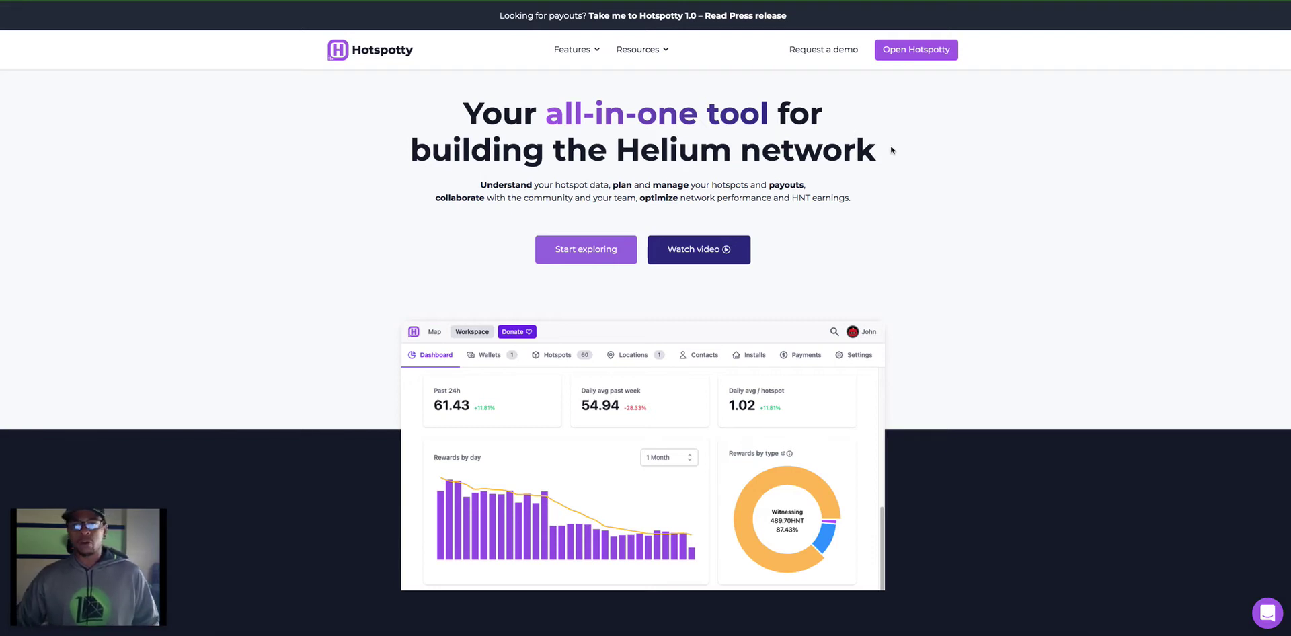
Step: Scroll the Hotspotty homepage to the four feature cards and the hotspot data visualization section
scroll(909, 157, down, 1)
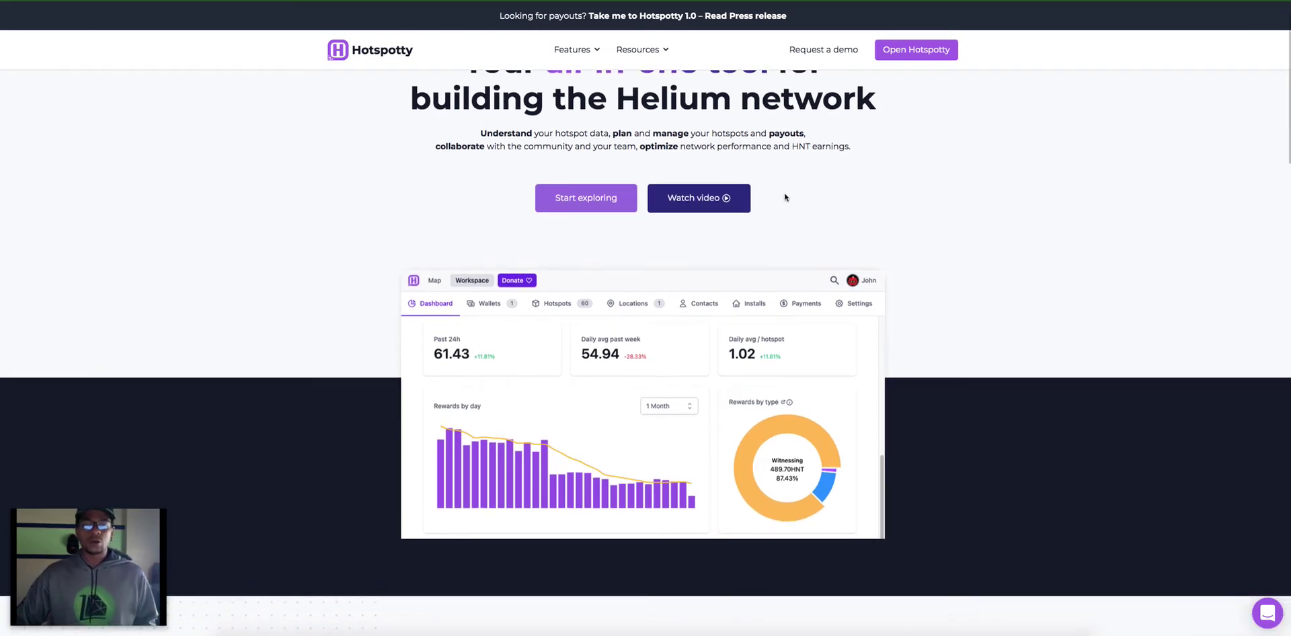
scroll(827, 195, down, 2)
scroll(962, 194, down, 5)
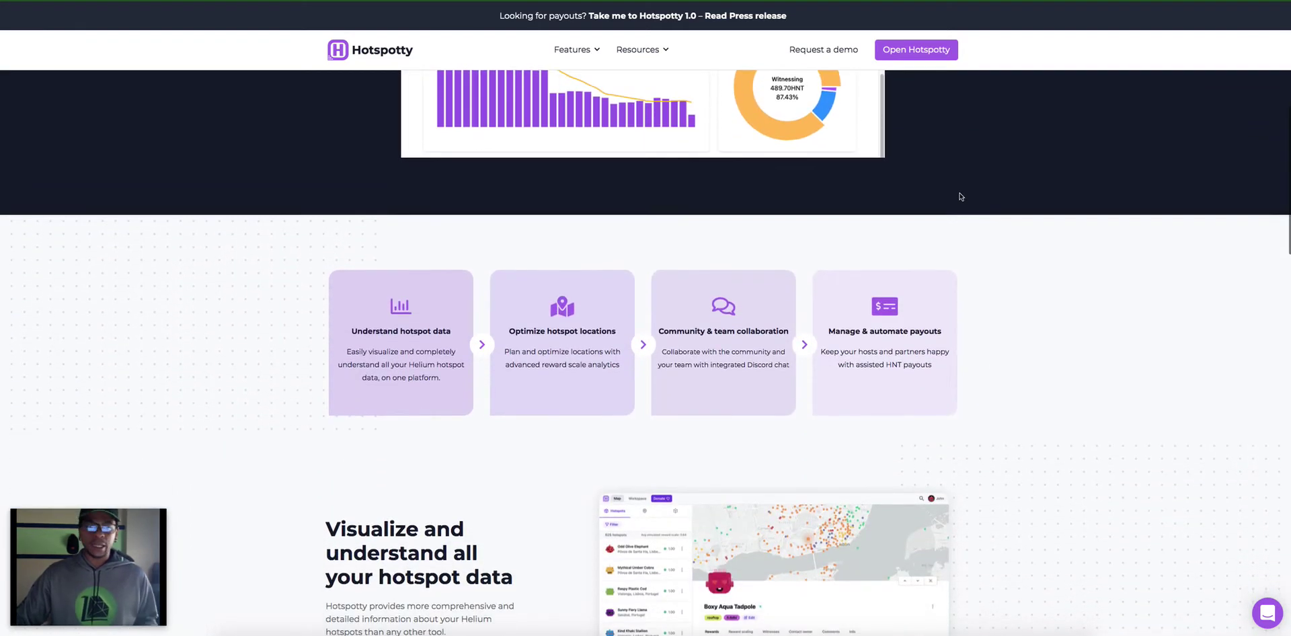
scroll(962, 197, down, 2)
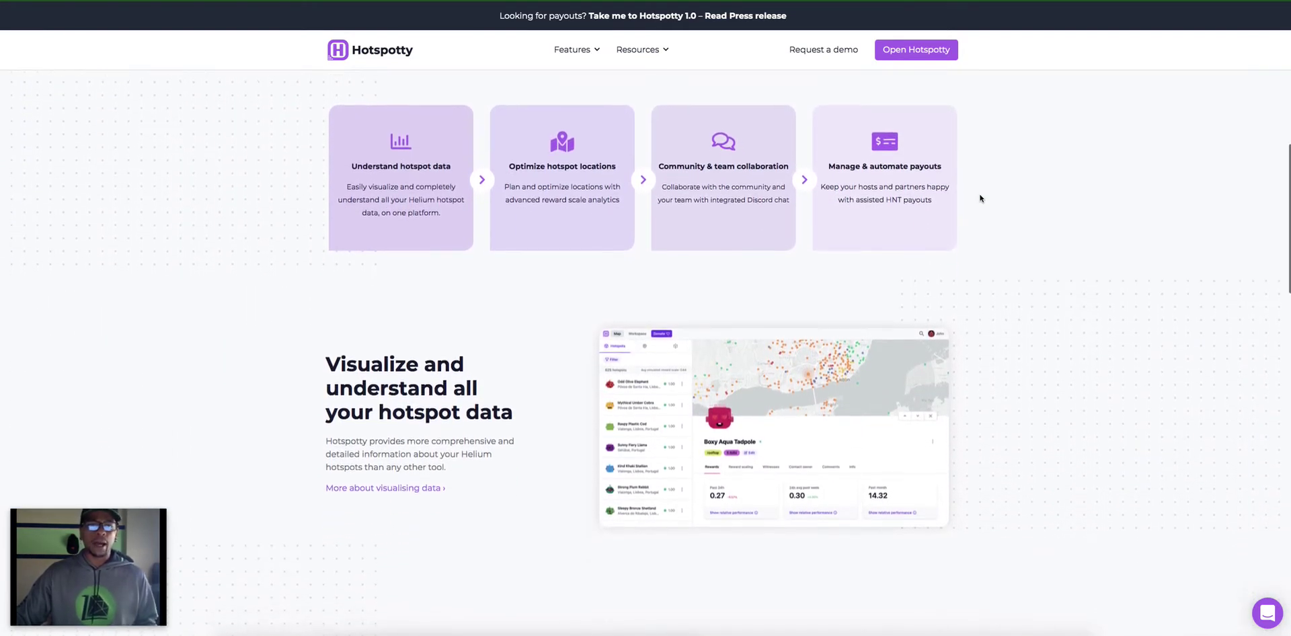
scroll(980, 199, up, 2)
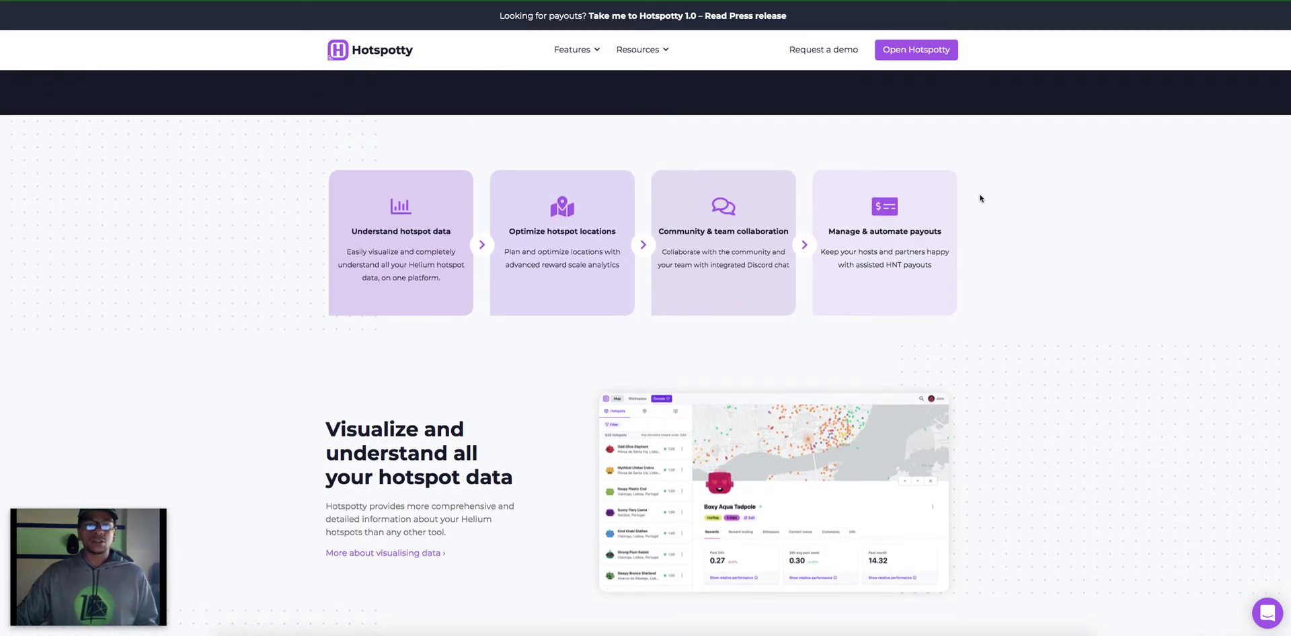
scroll(981, 198, up, 1)
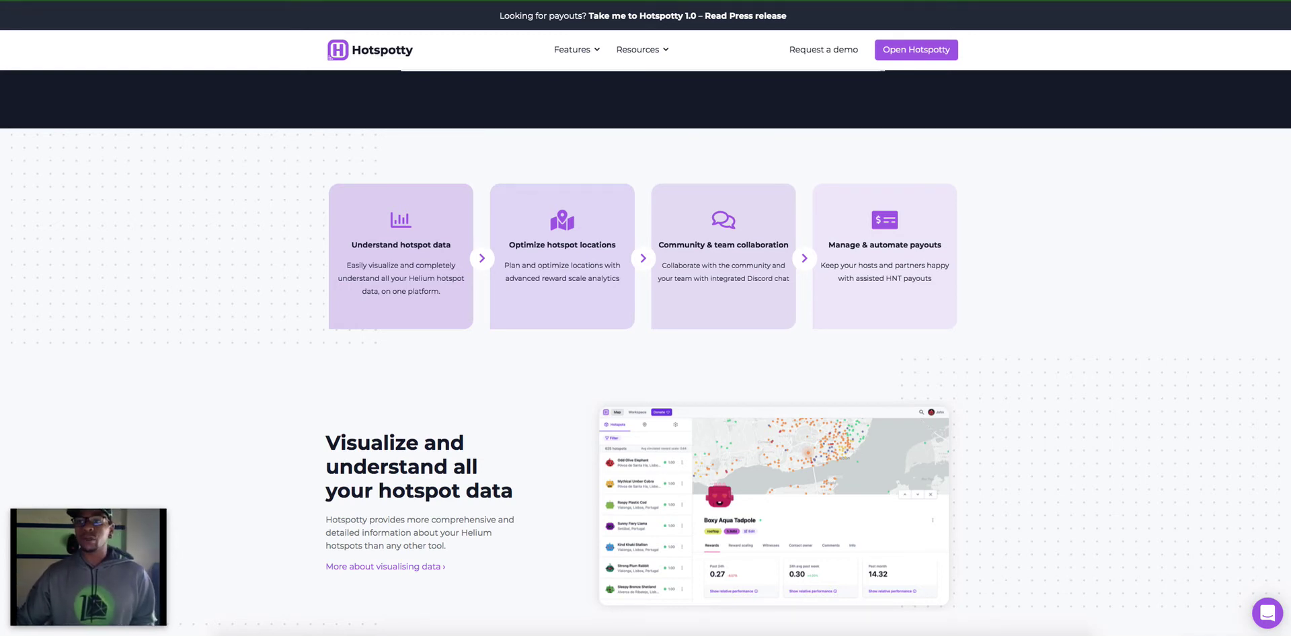
Step: In a new tab, go to Cayenne myDevices by searching 'caye', and log in
key(ctrl+t)
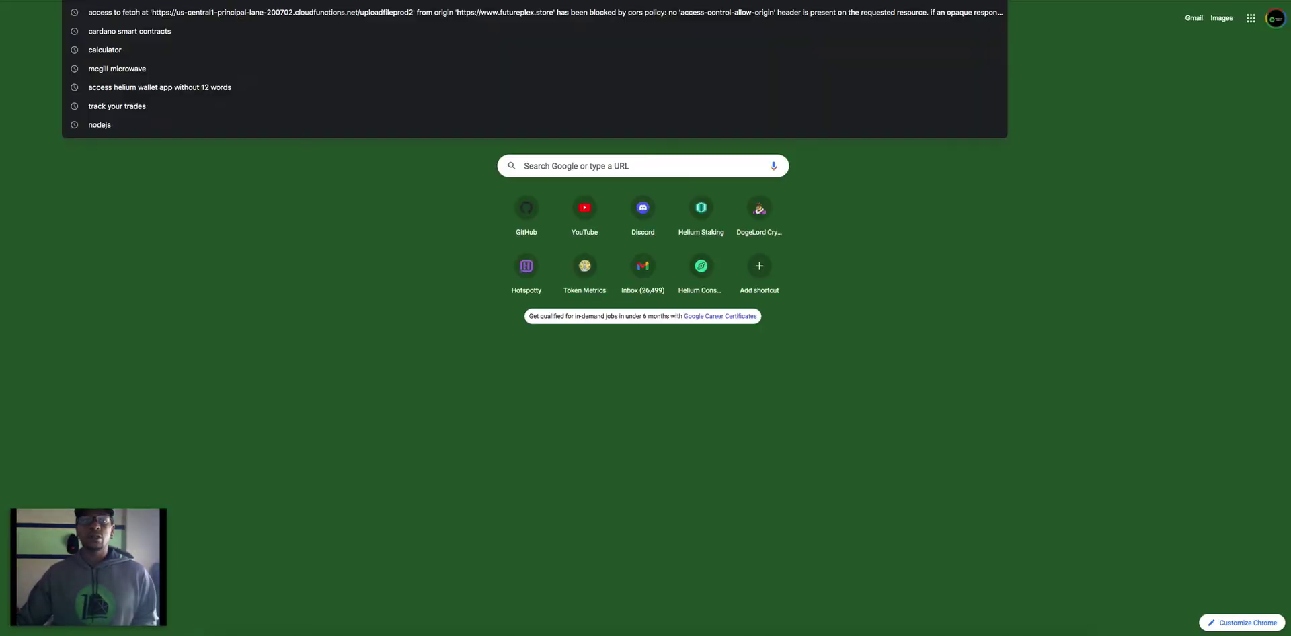
text(caye)
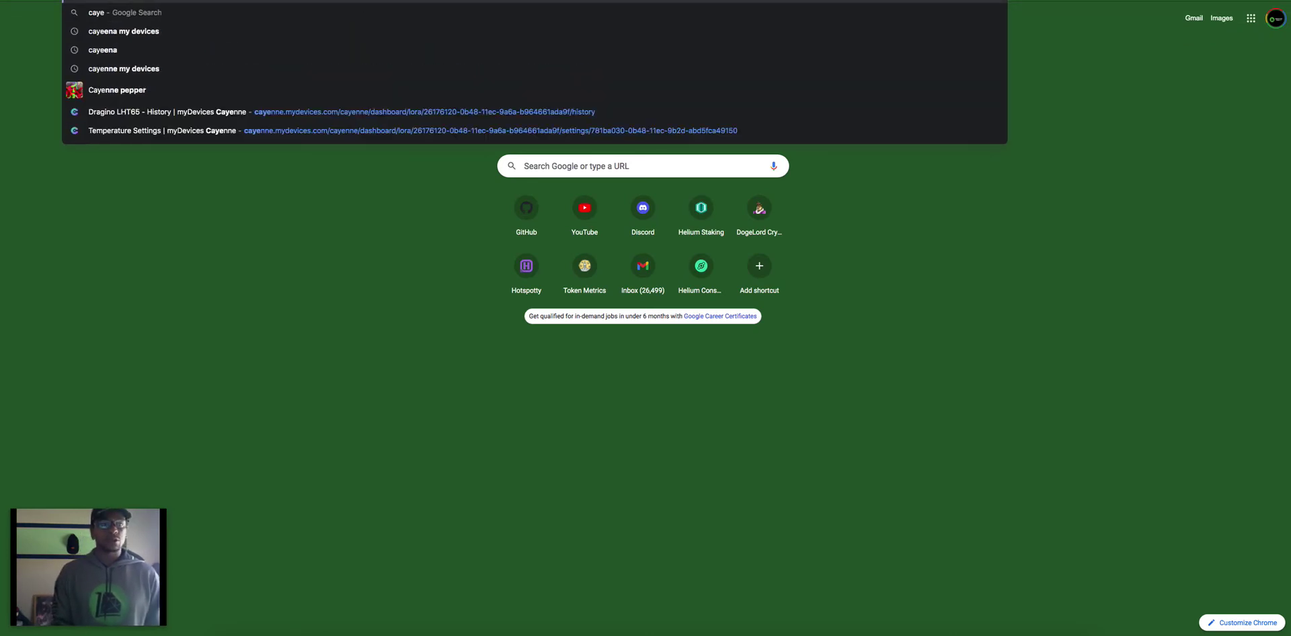
key(Return)
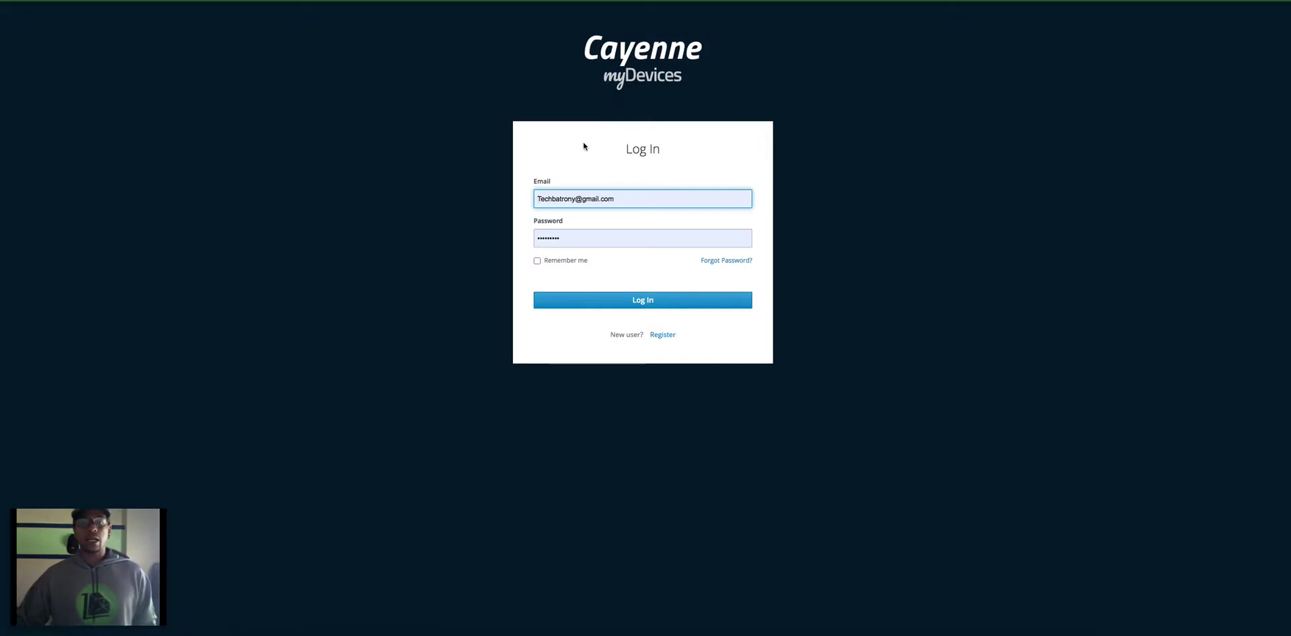
click(674, 304)
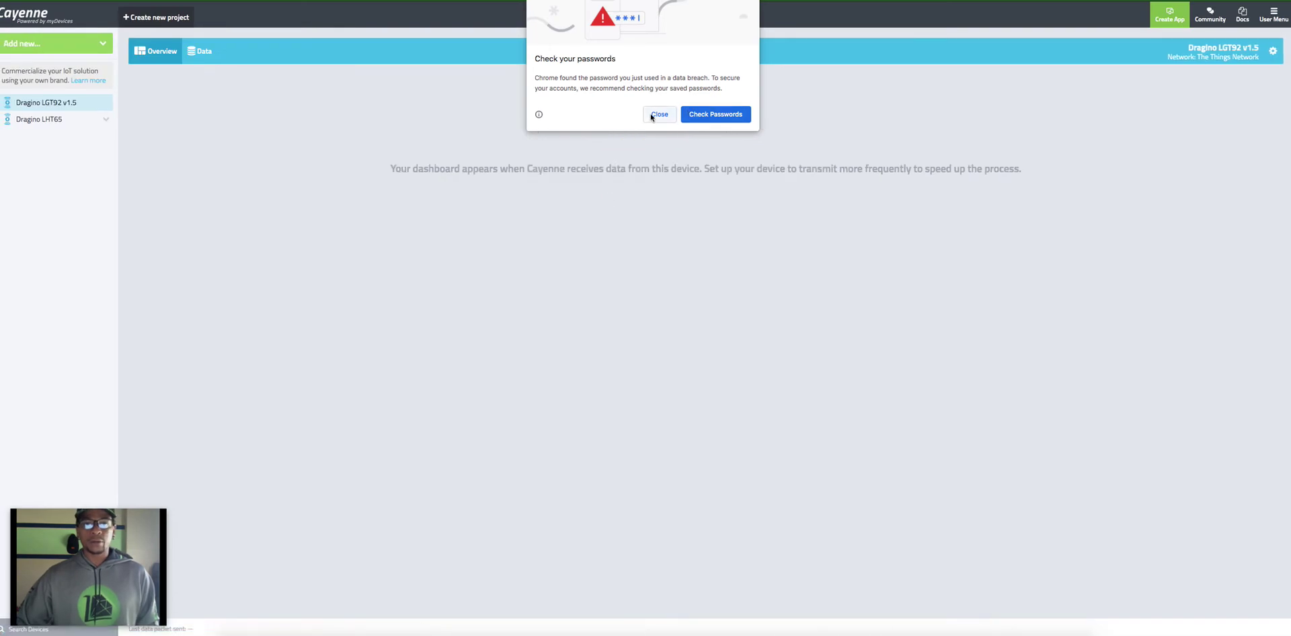
Step: Dismiss the password warning, open the Dragino LHT65 dashboard, and zoom out the Location map
click(659, 114)
click(47, 115)
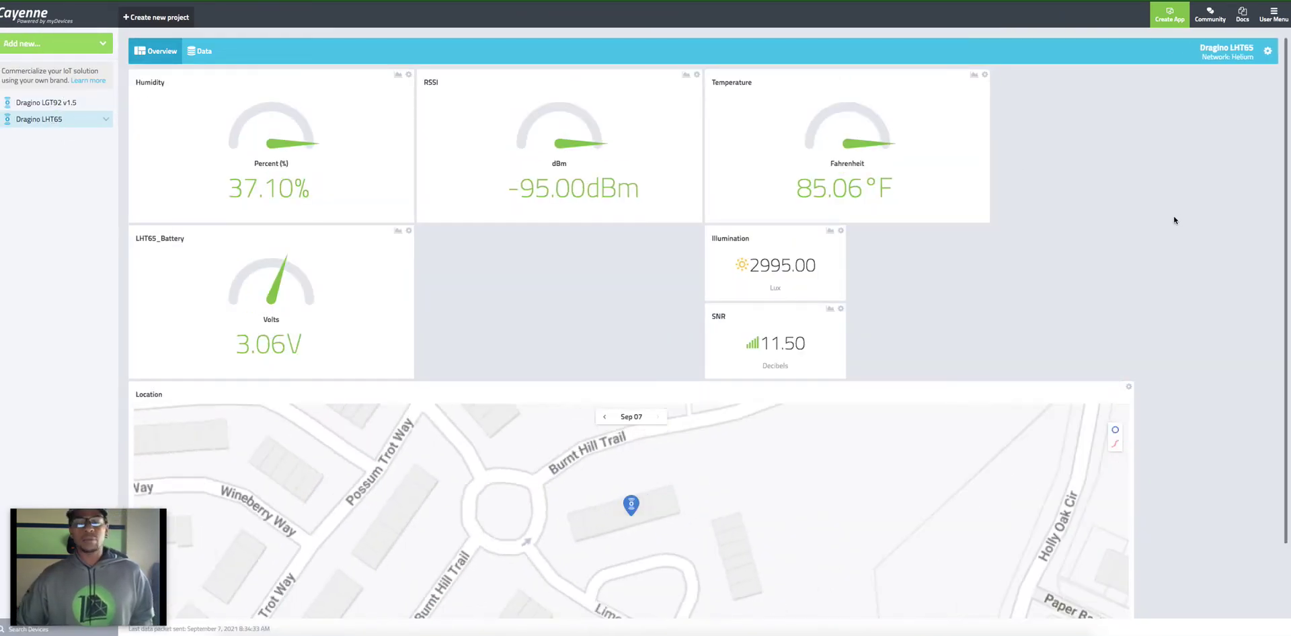
scroll(850, 506, down, 5)
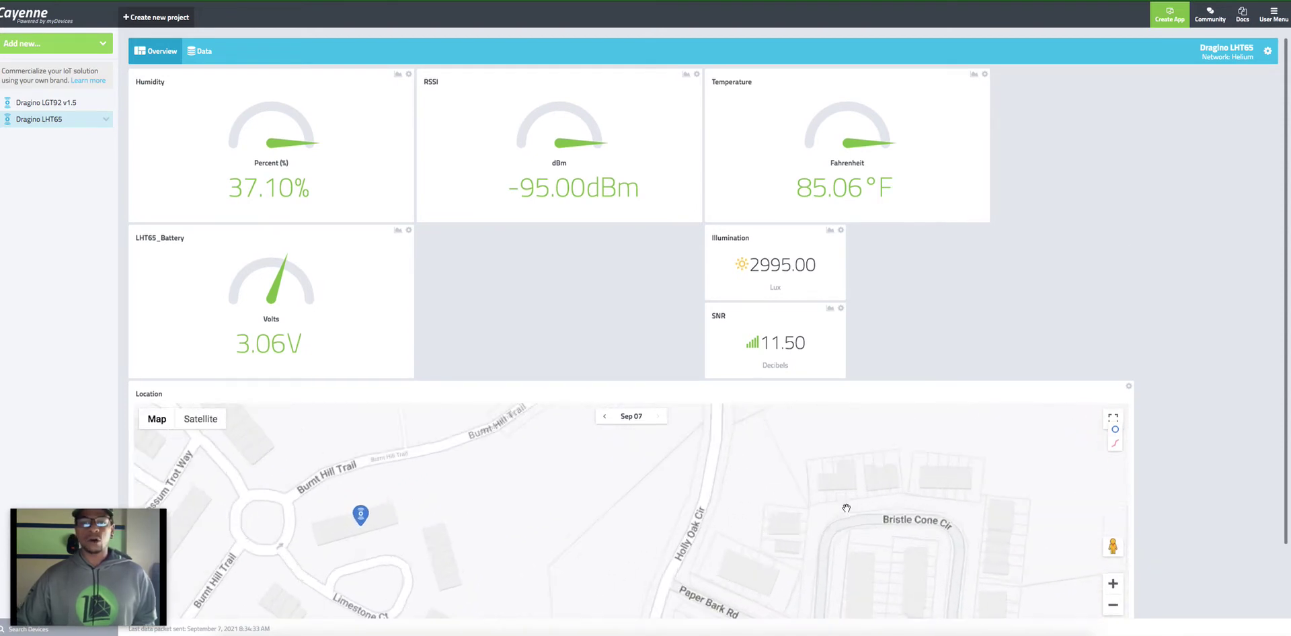
scroll(845, 509, down, 3)
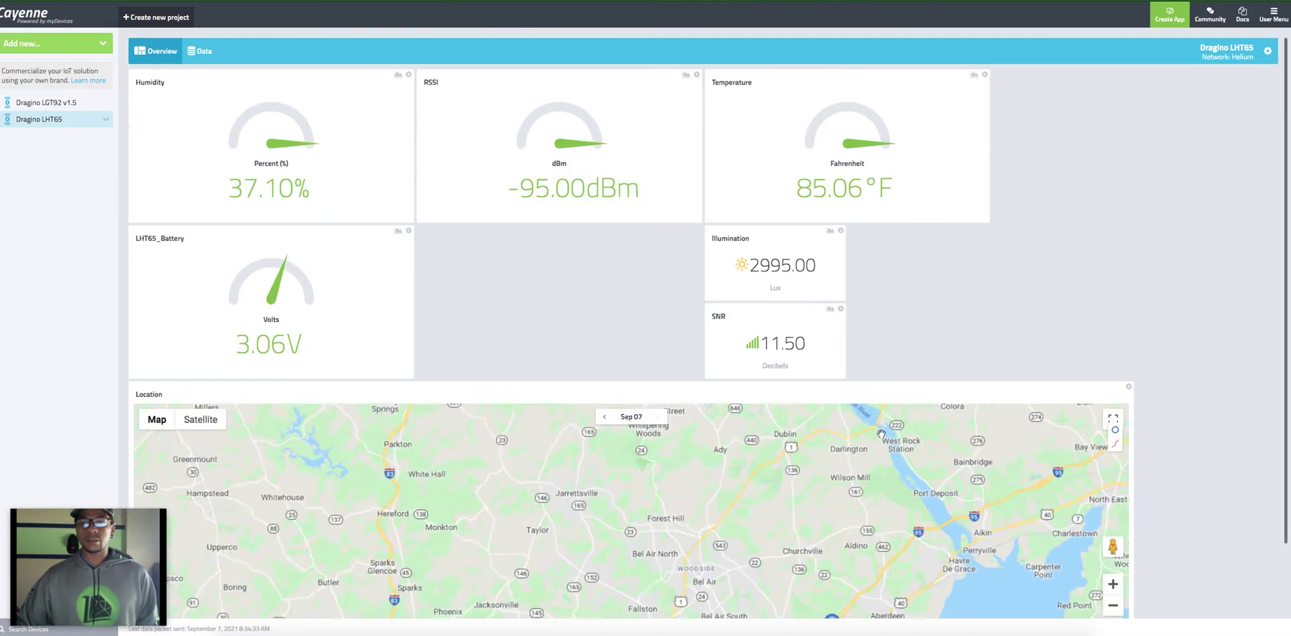
scroll(884, 433, up, 3)
scroll(883, 432, down, 7)
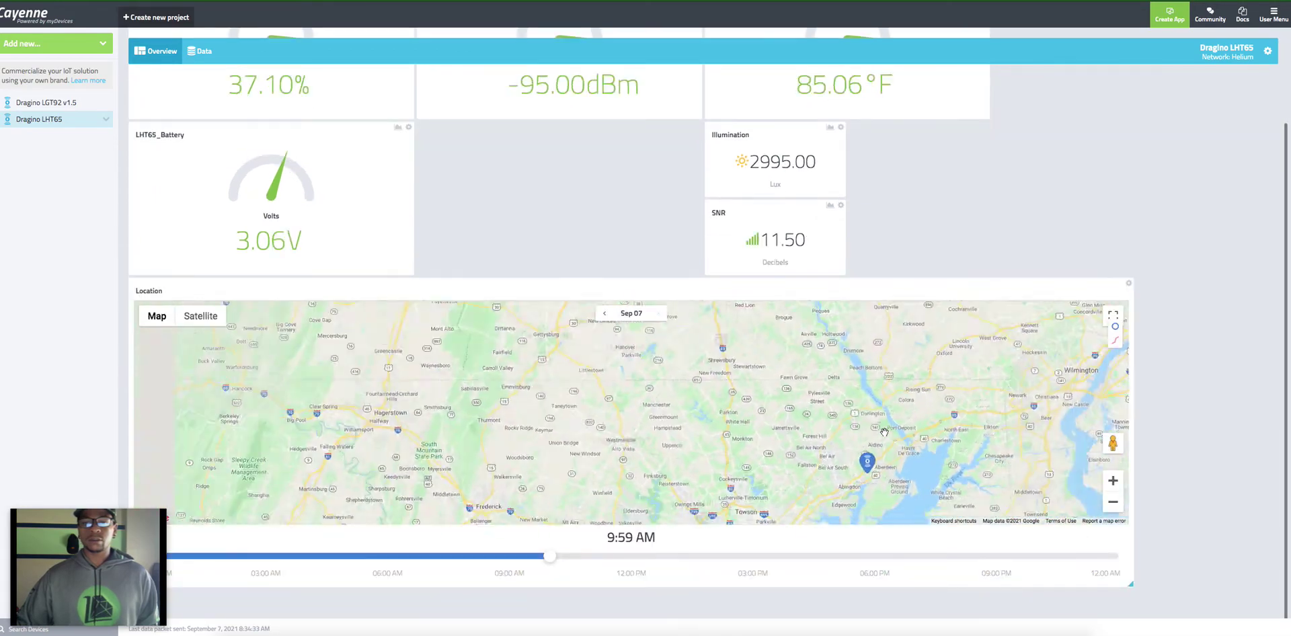
scroll(889, 432, down, 5)
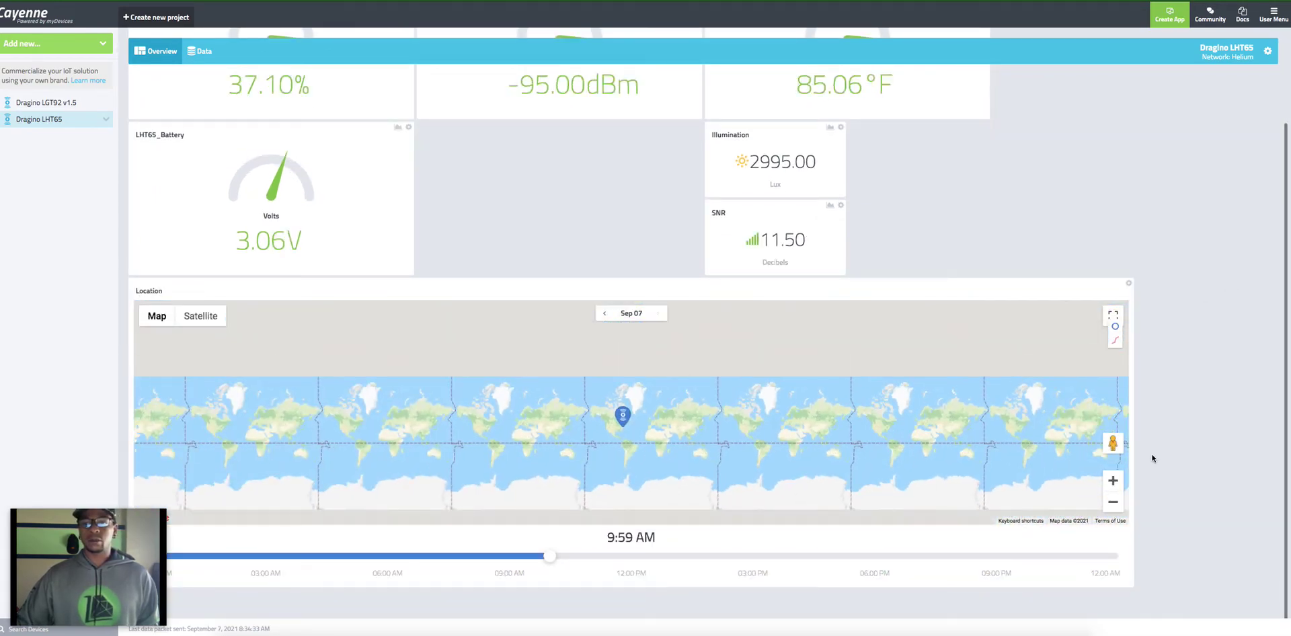
scroll(1177, 276, up, 2)
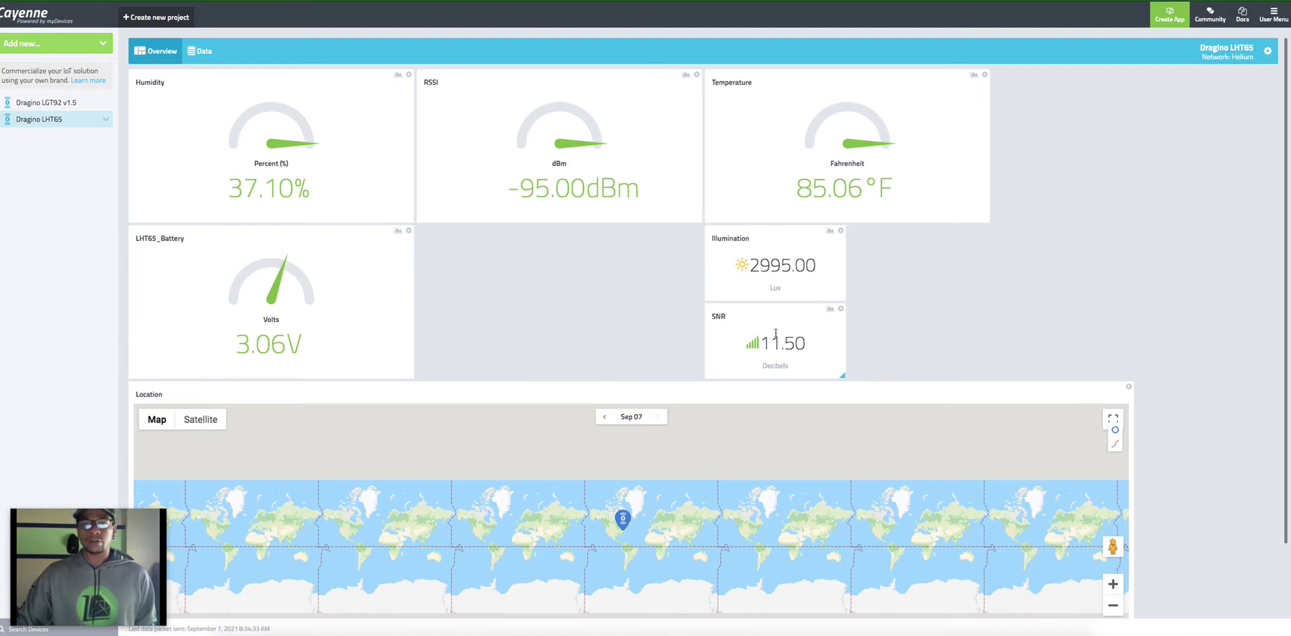
Step: Drag the SNR widget into the empty slot beside LHT65_Battery
drag(785, 315, 486, 245)
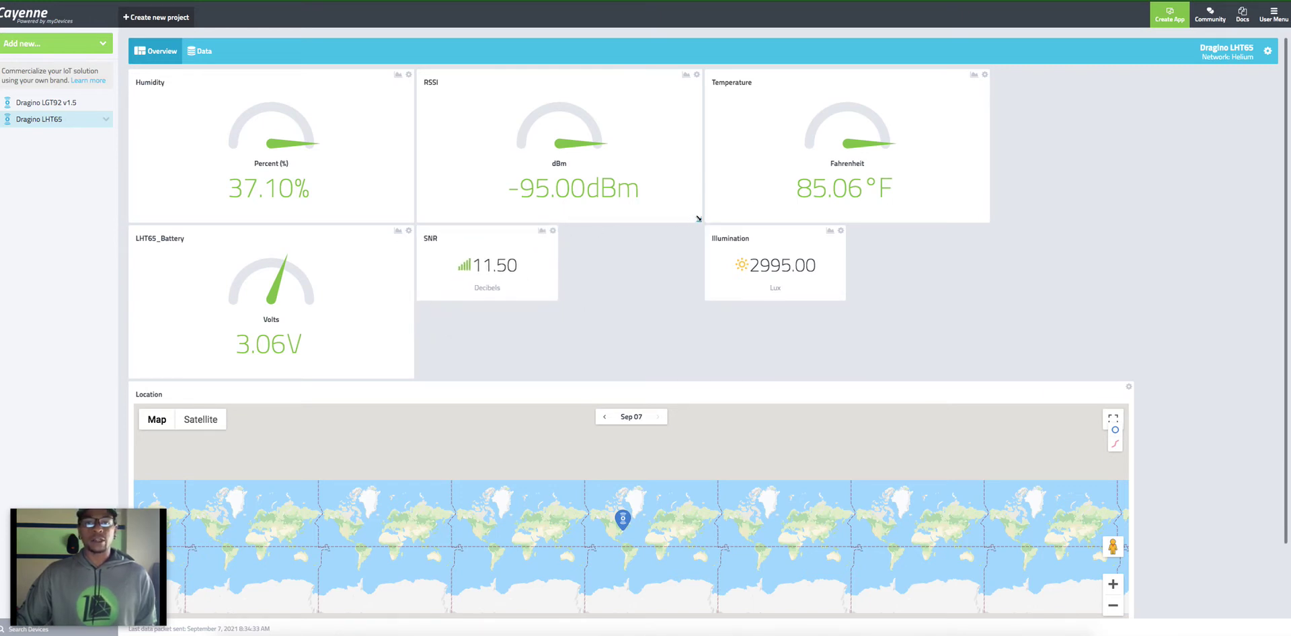
drag(698, 220, 583, 210)
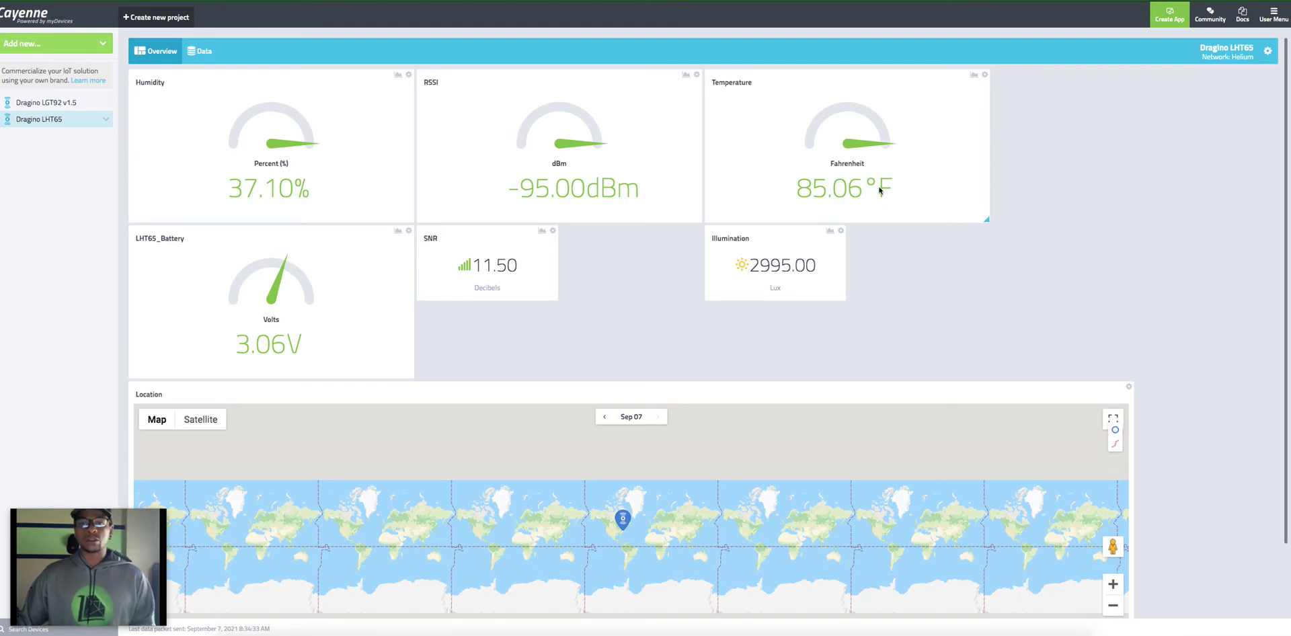
Step: Add a second colour range in the Temperature widget's settings
click(985, 75)
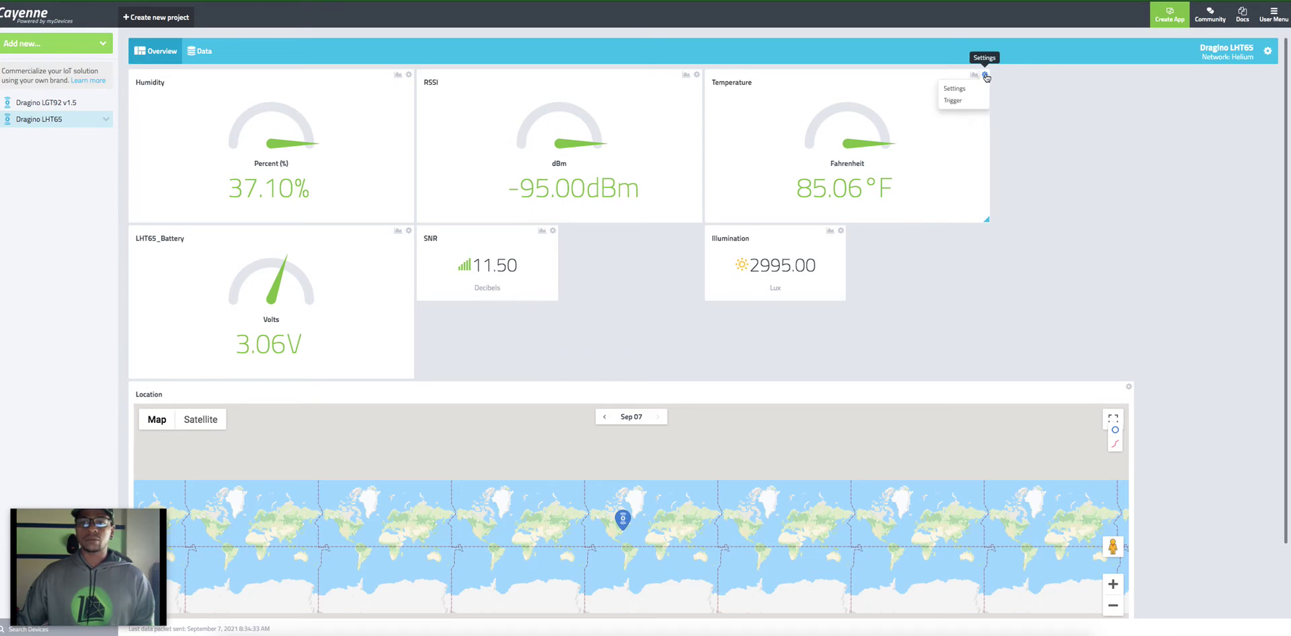
click(960, 88)
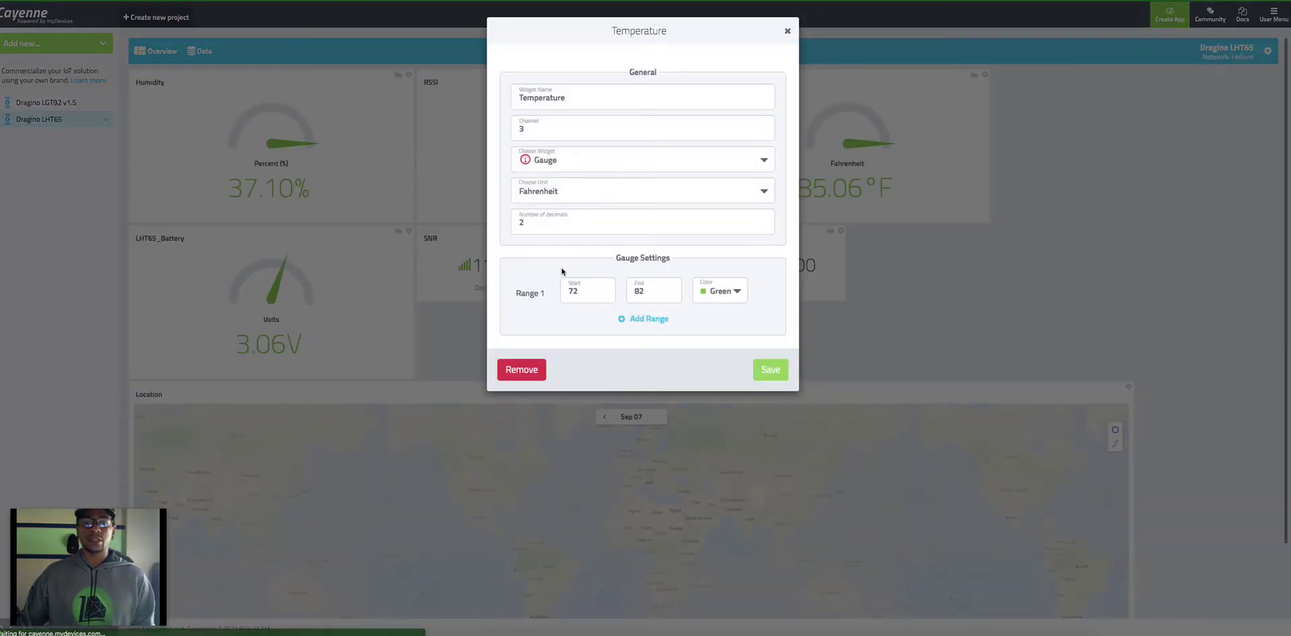
click(645, 294)
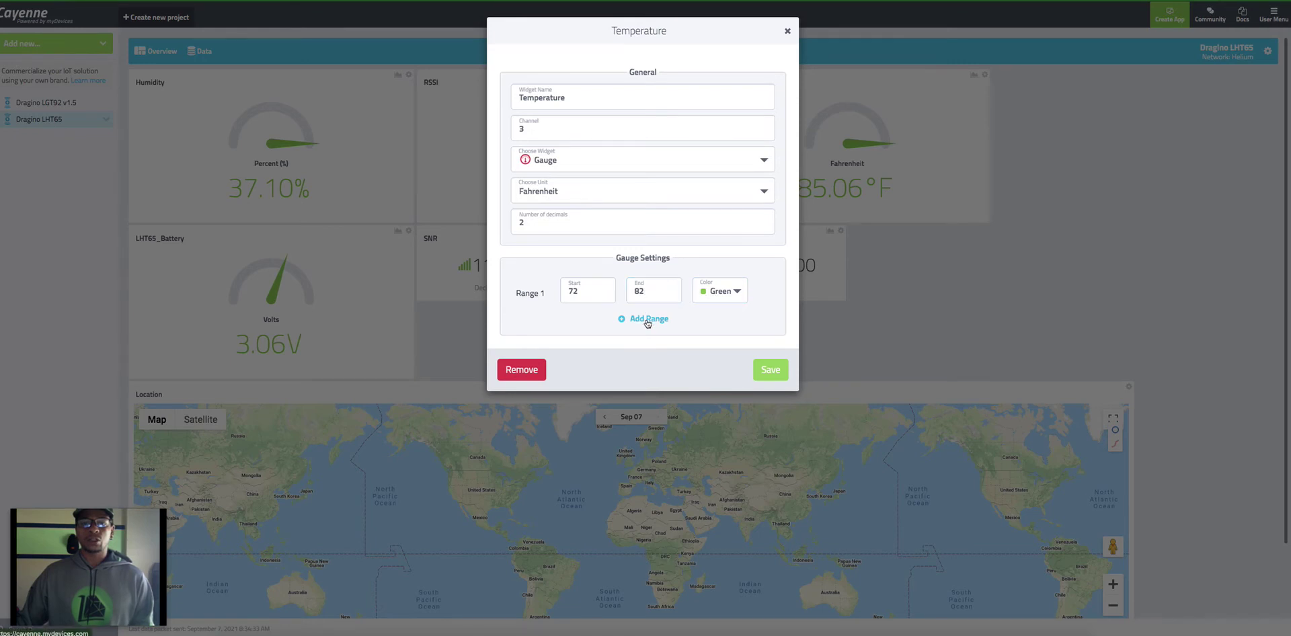
click(649, 319)
Step: Set Range 2 to start 83, end 100, colour Red, and save
click(600, 362)
text(1)
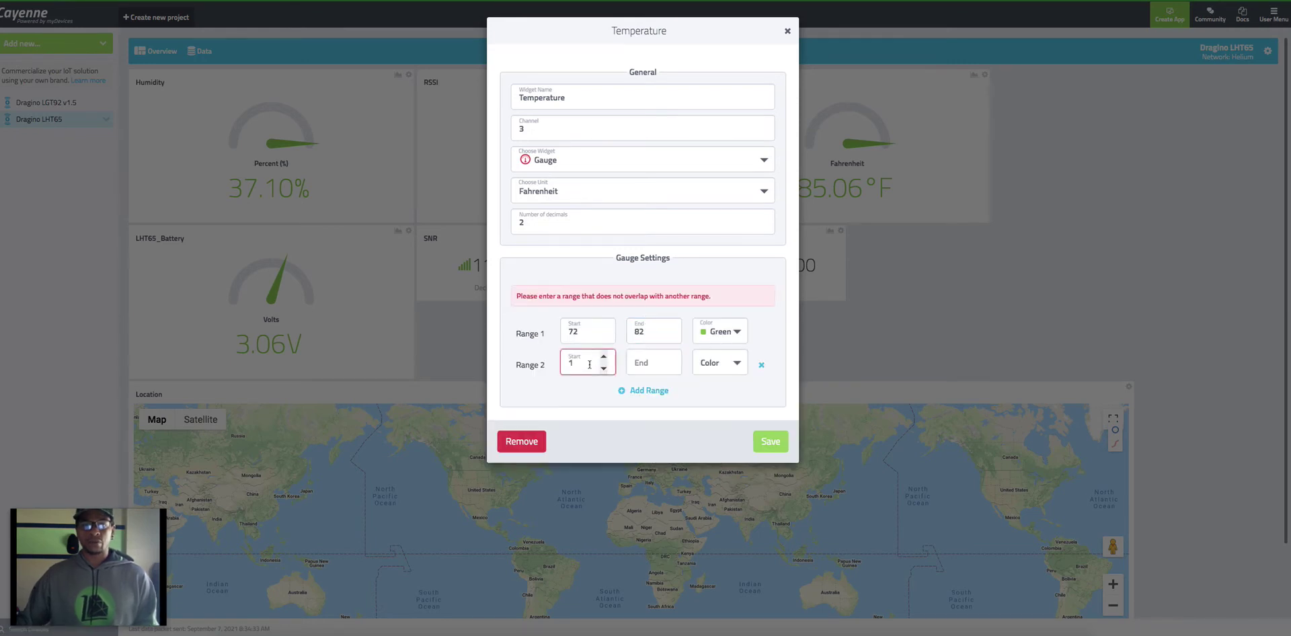
drag(588, 363, 536, 365)
text(82)
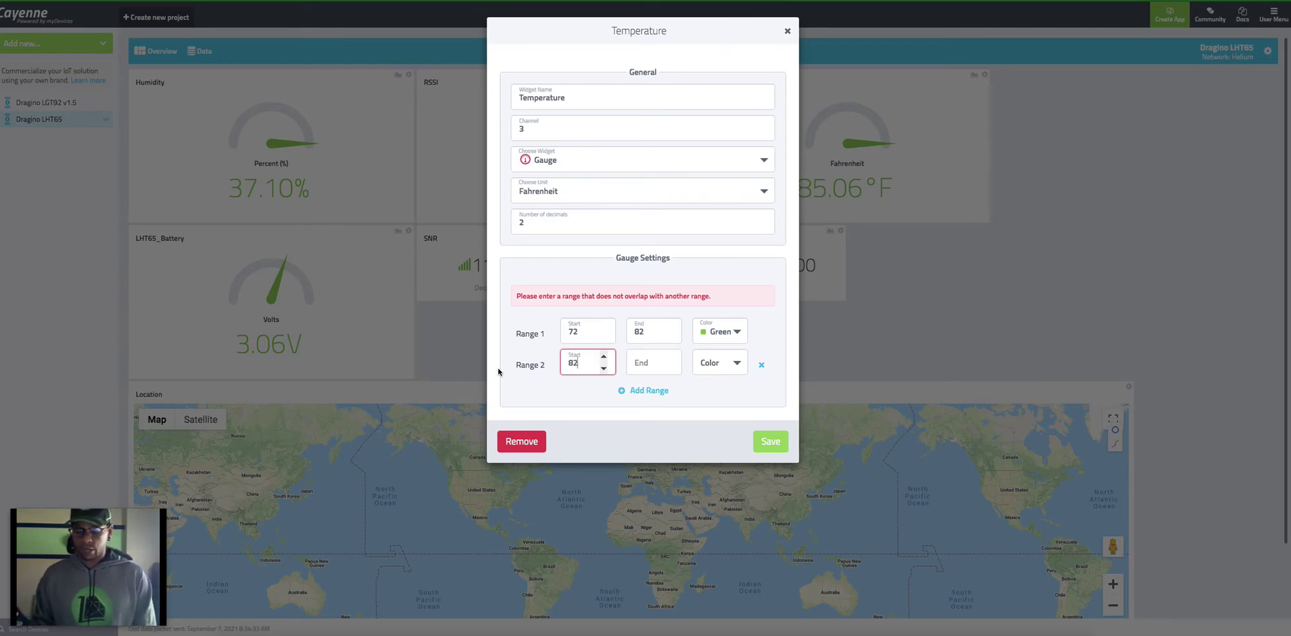
key(BackSpace)
text(3)
click(652, 365)
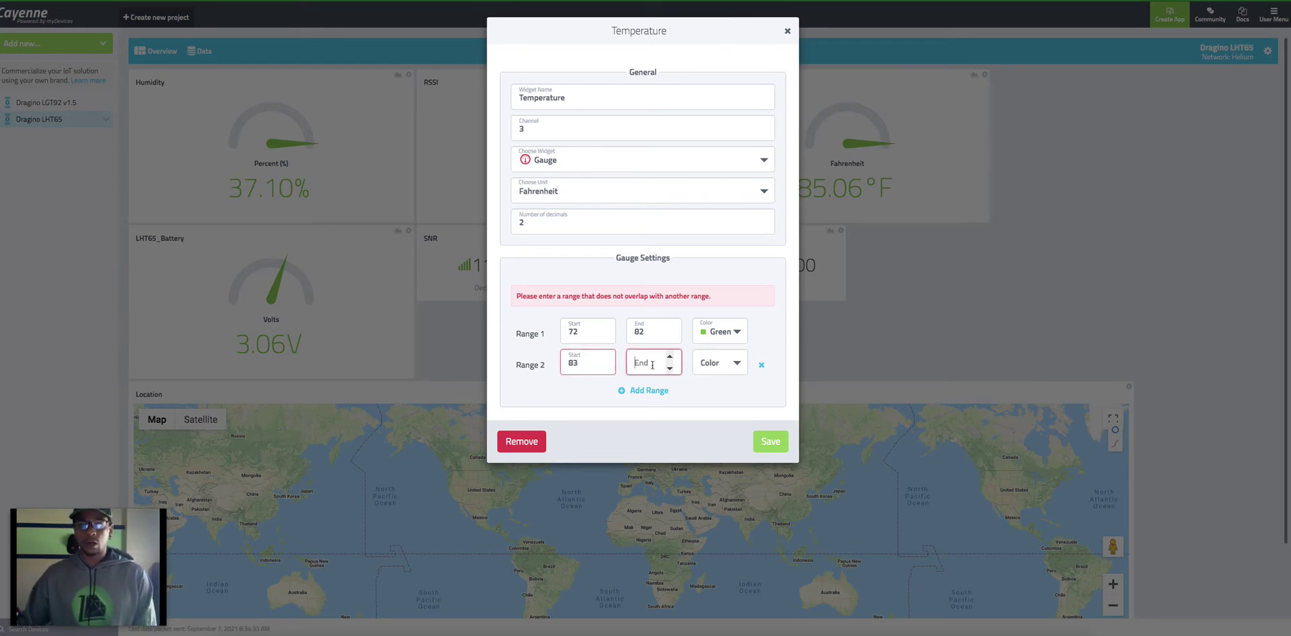
text(9)
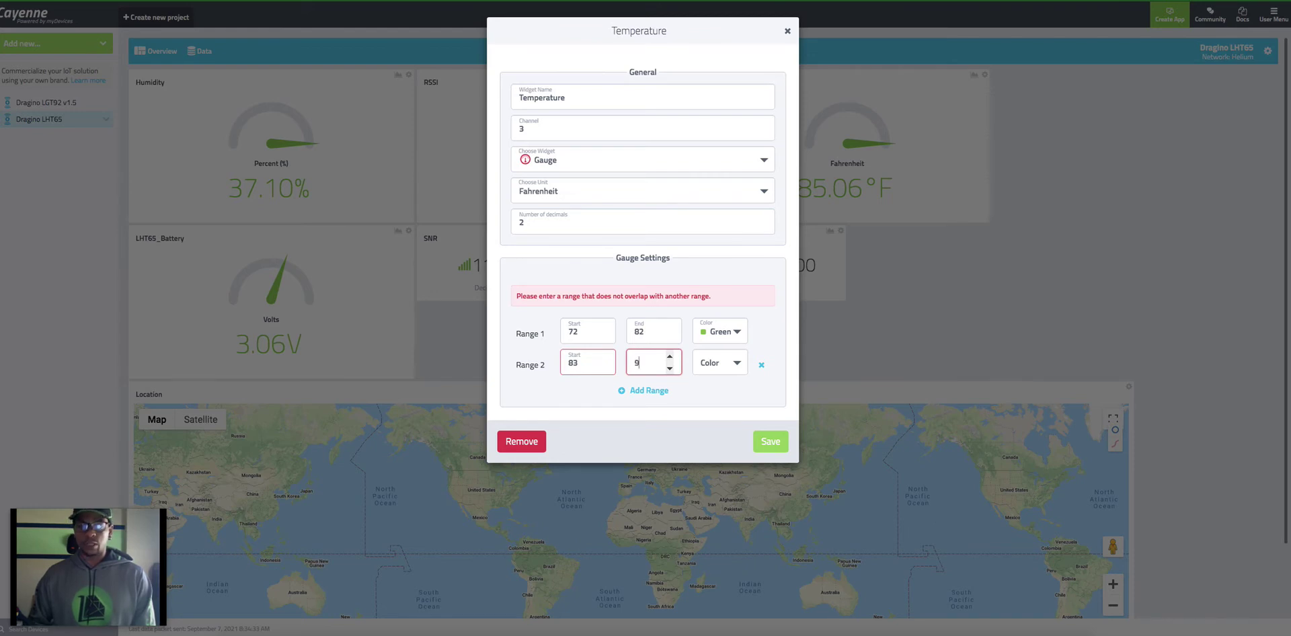
key(BackSpace)
text(100)
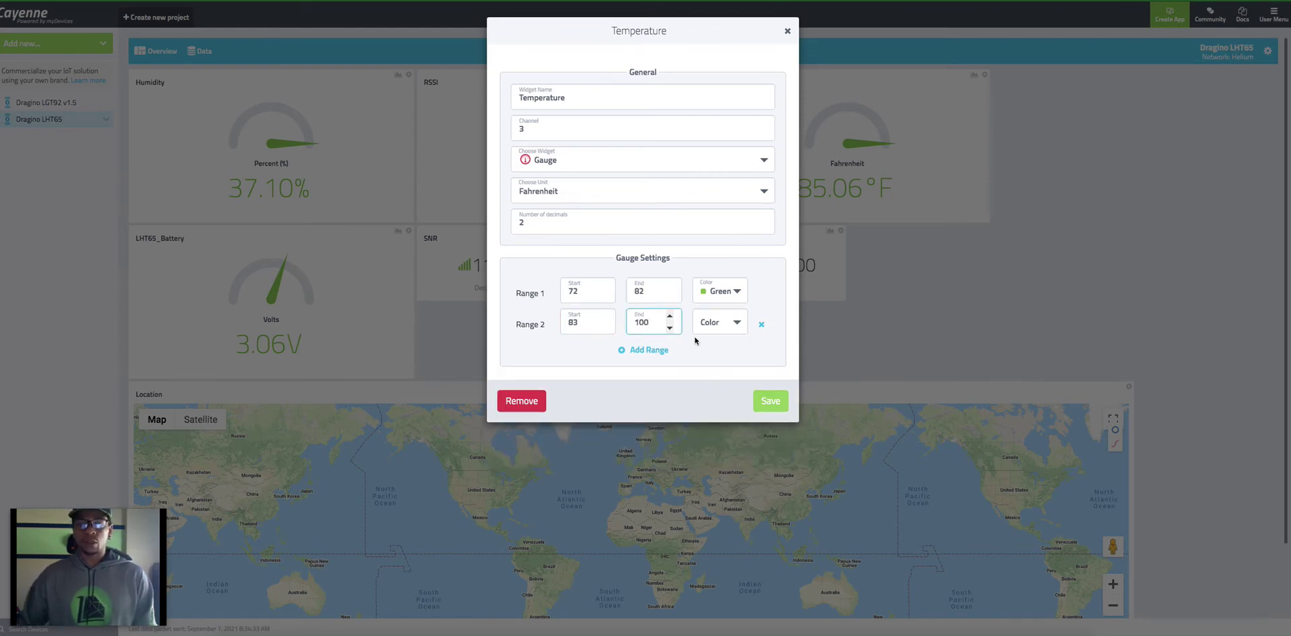
click(717, 322)
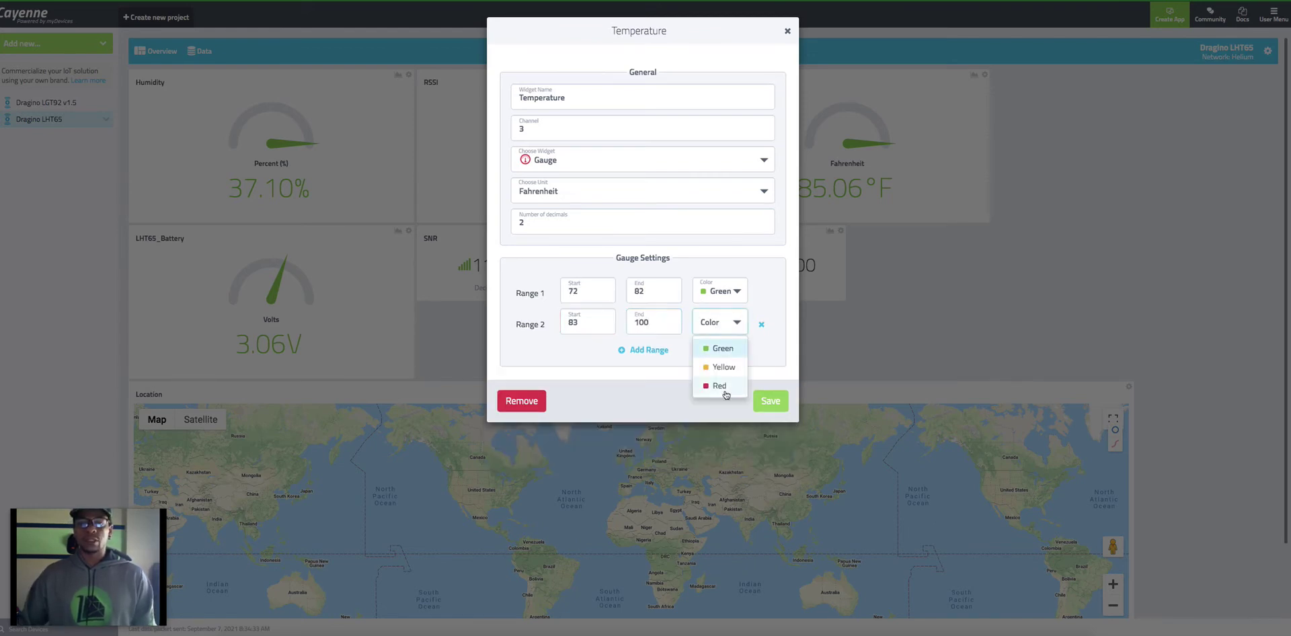
click(713, 383)
click(766, 406)
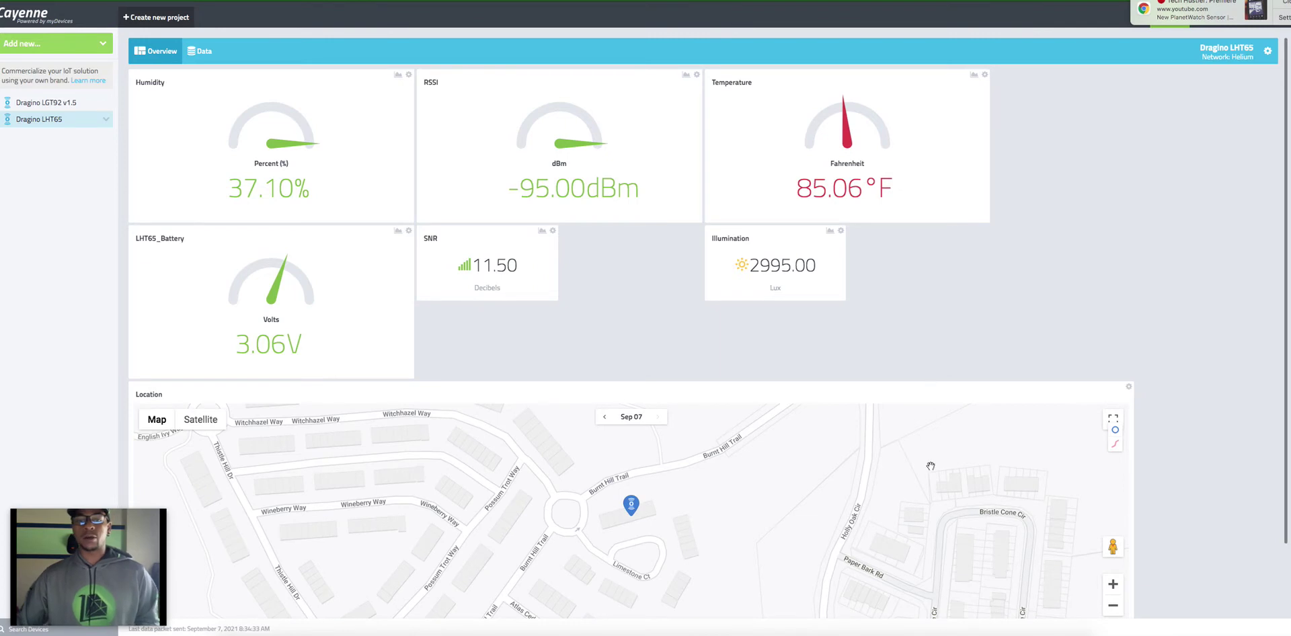
Step: Scroll up the Dragino LHT65 dashboard to its live readings
scroll(811, 471, up, 3)
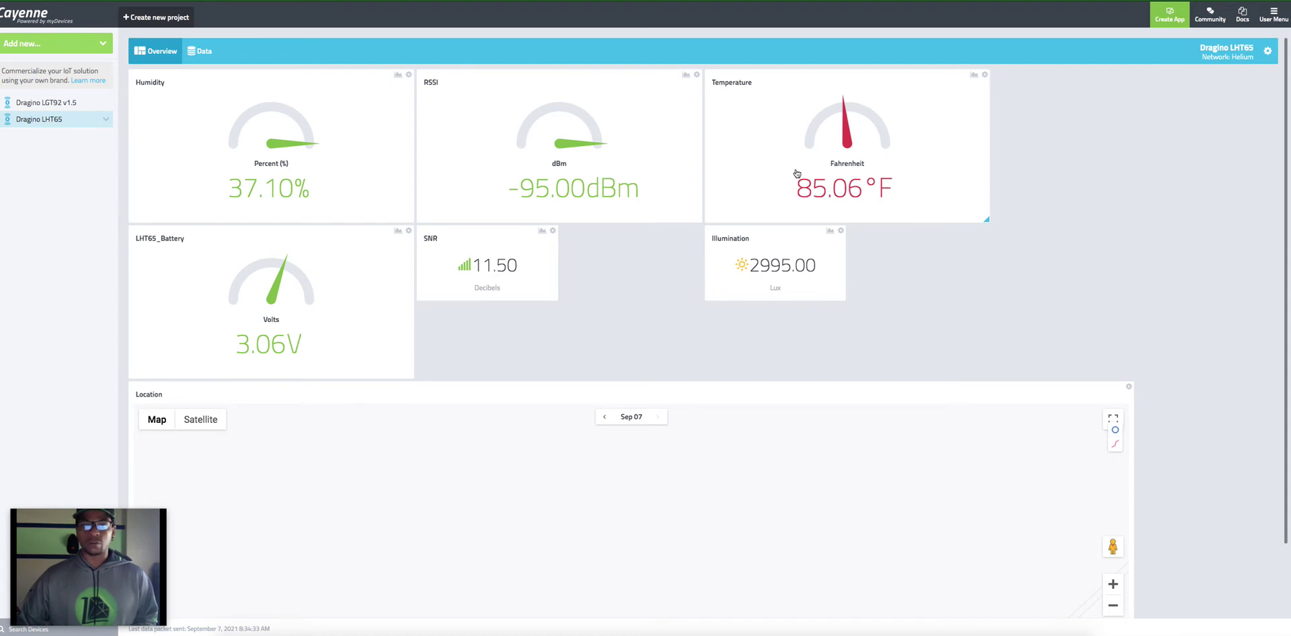
Step: Check the Temperature history chart, then start a new trigger from the Temperature widget
click(974, 76)
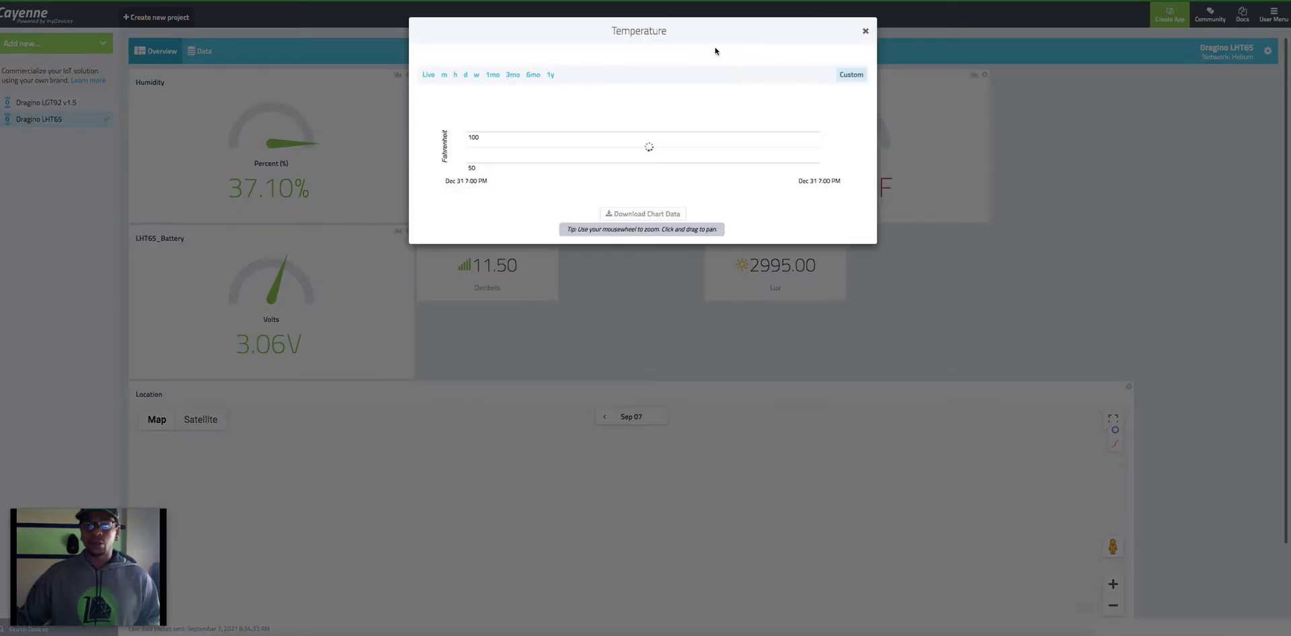
click(866, 31)
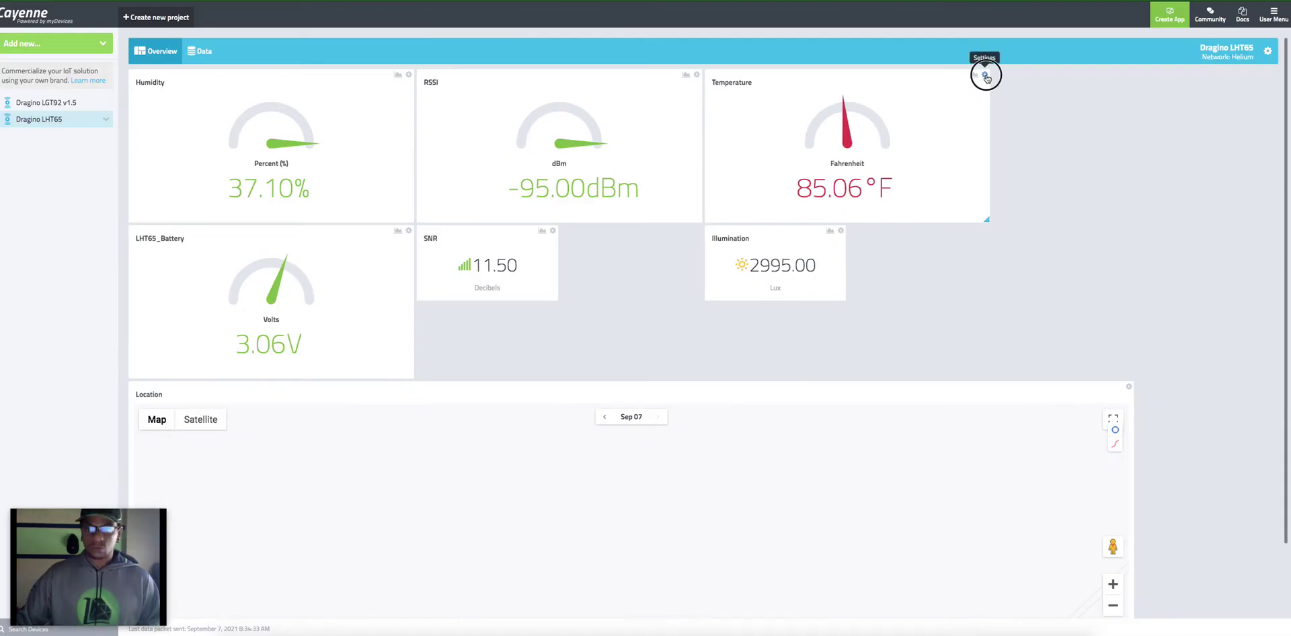
click(985, 76)
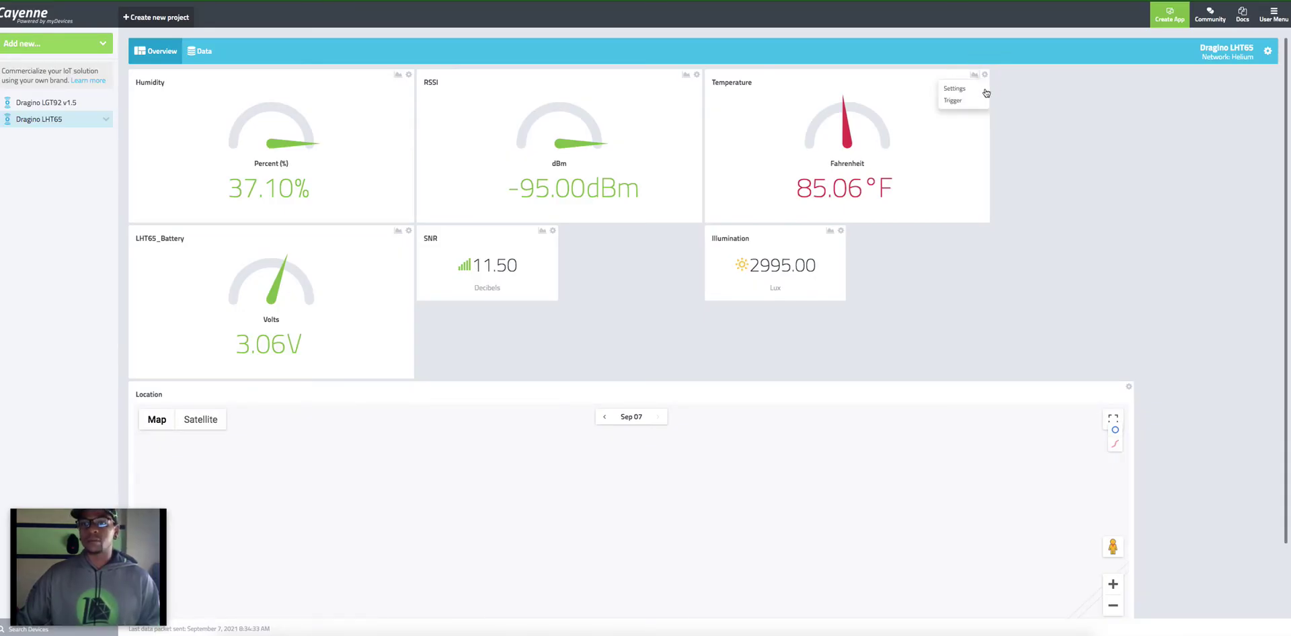
click(952, 100)
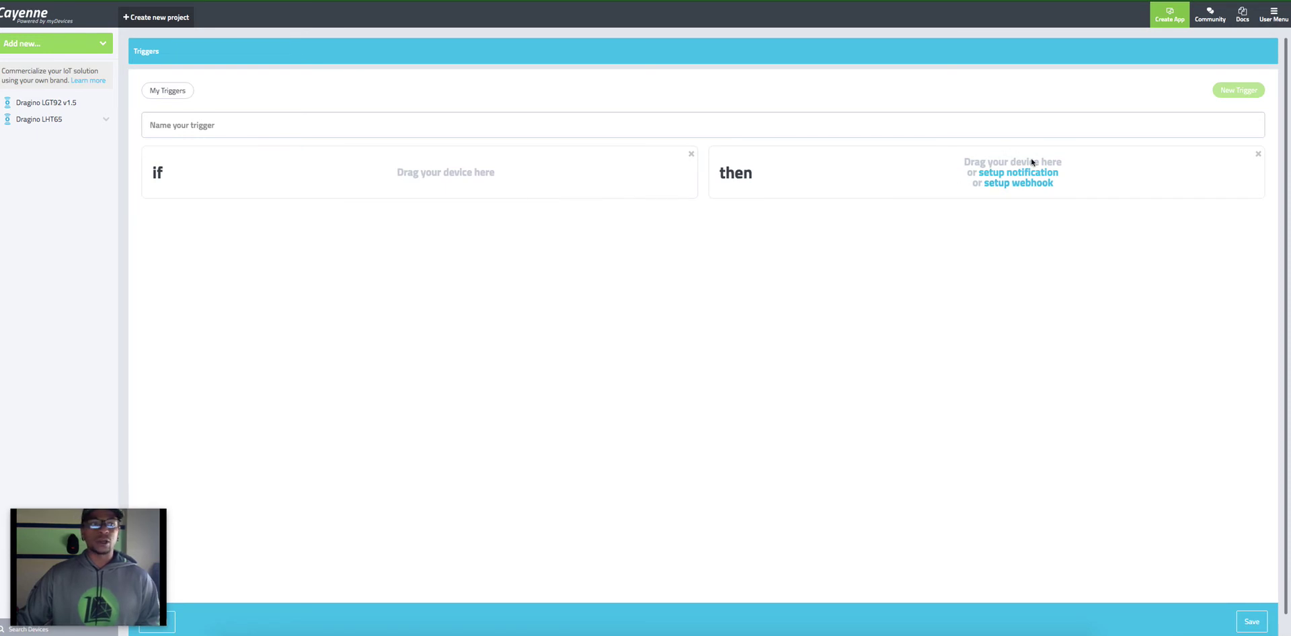
Step: Name the trigger 'Temp. Trigger' and make Dragino LGT92 v1.5 the if device
click(309, 123)
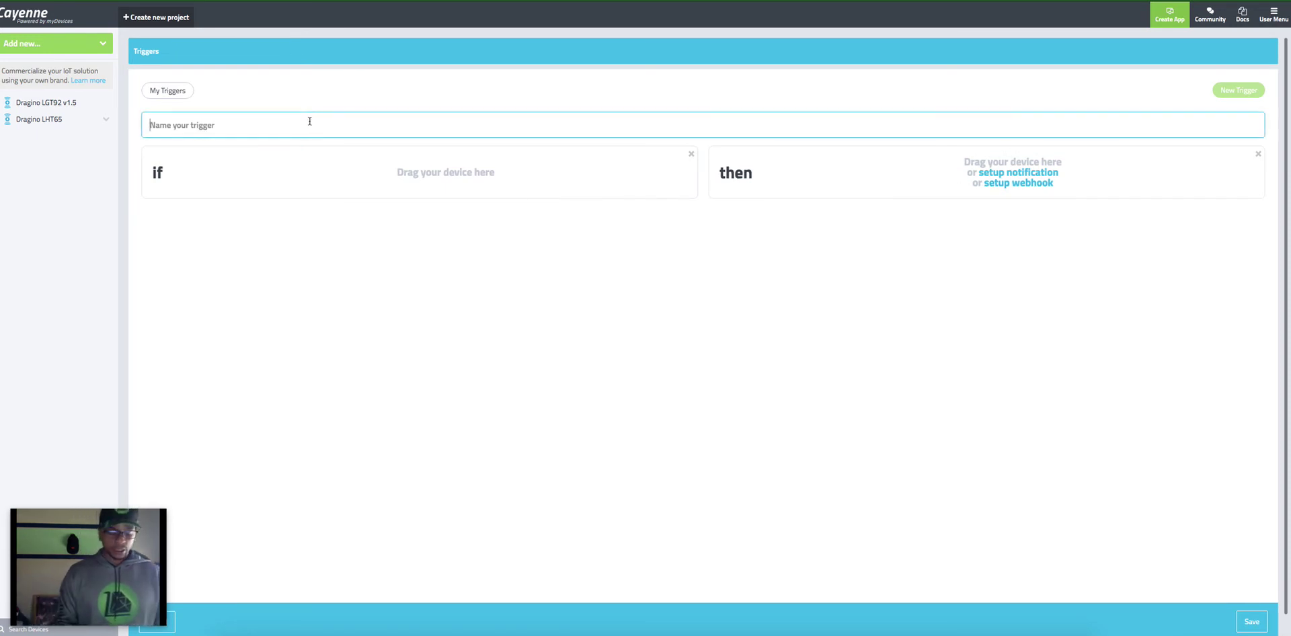
text(Temp)
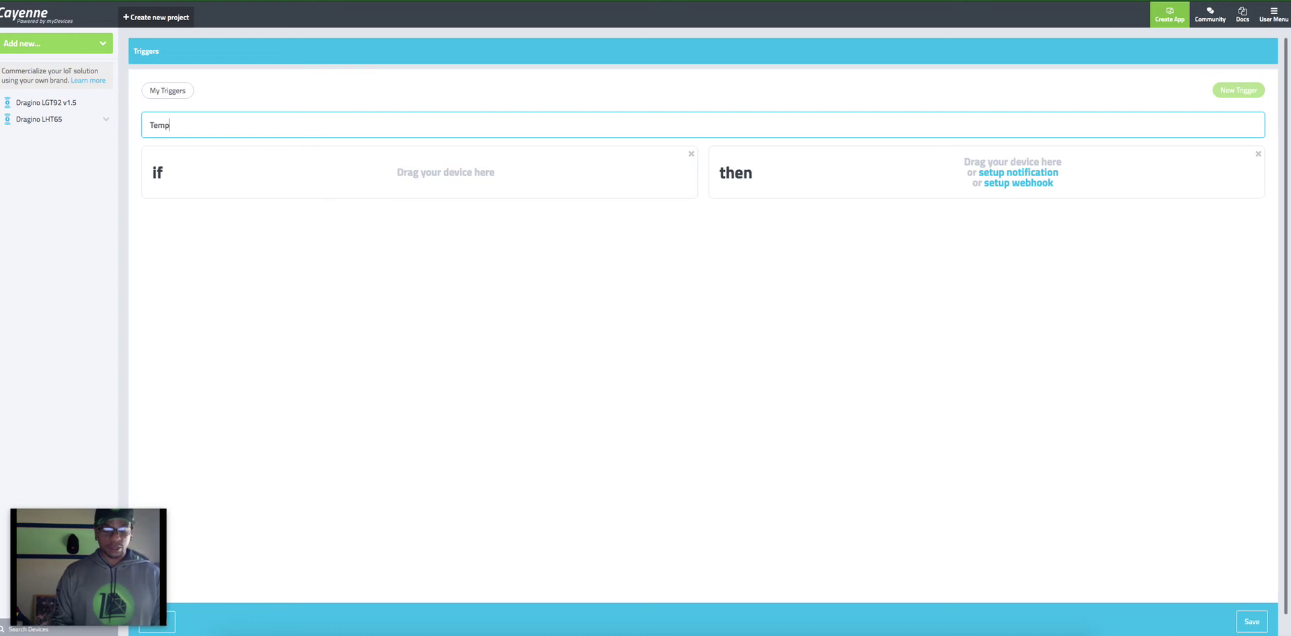
text(. Tri)
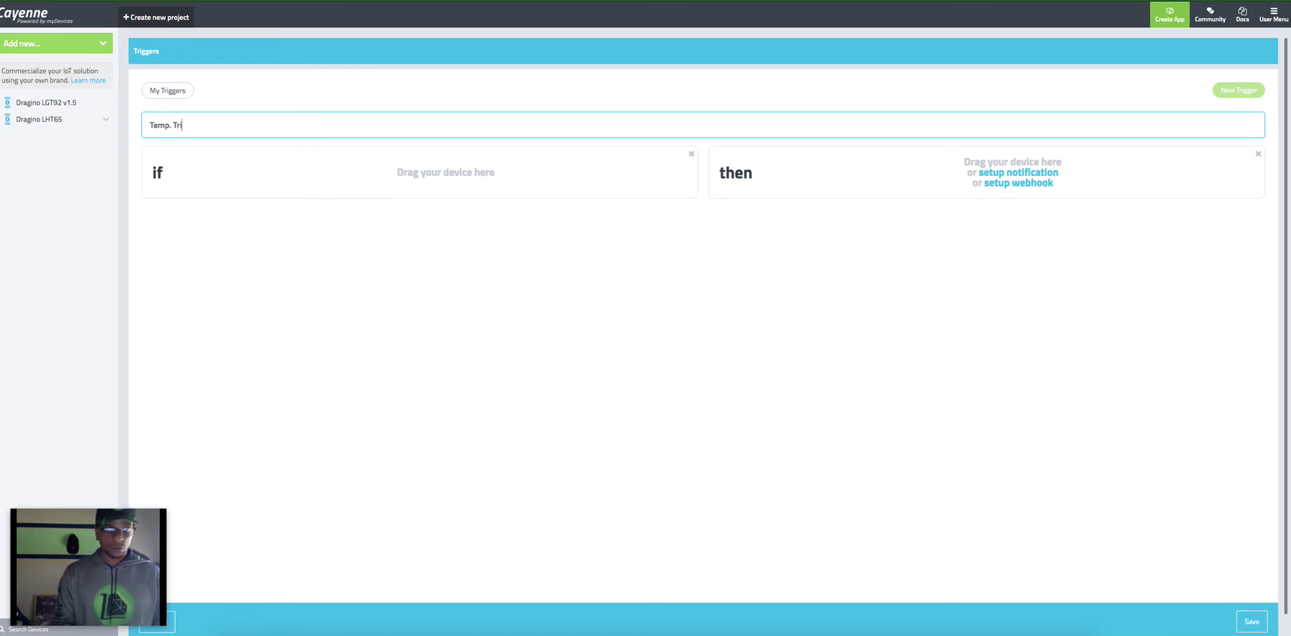
text(gger)
click(431, 173)
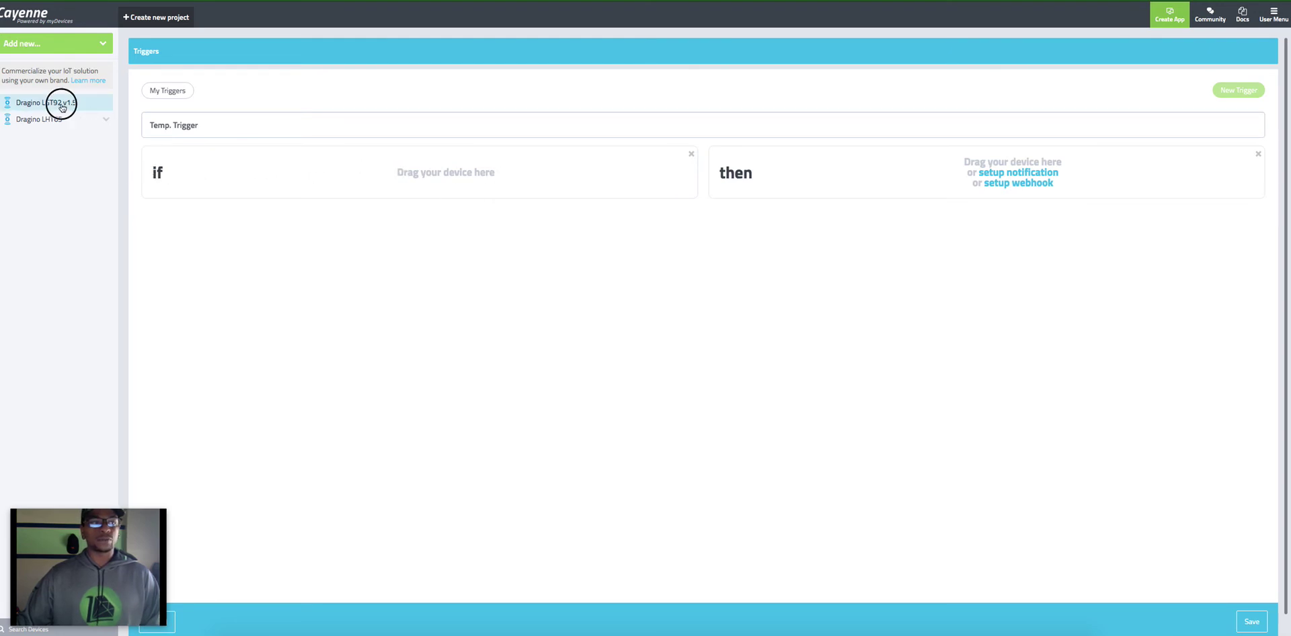
drag(61, 105, 360, 175)
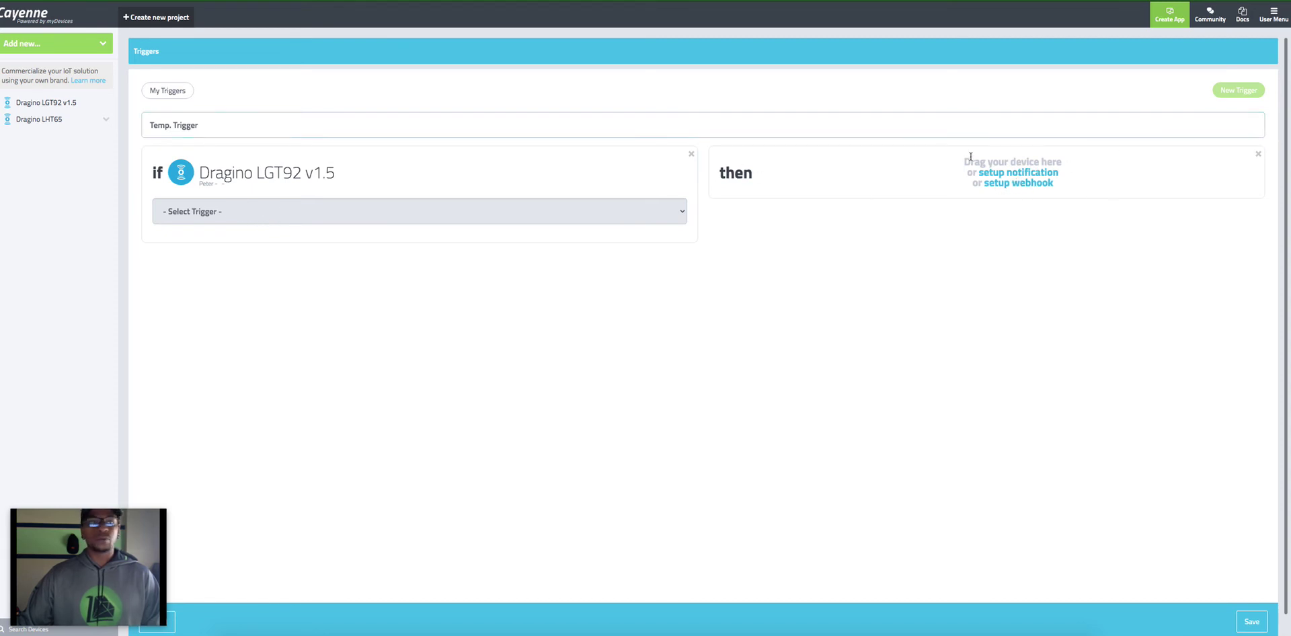
Step: Add a webhook as the then action, keeping GET as the request method
click(1159, 124)
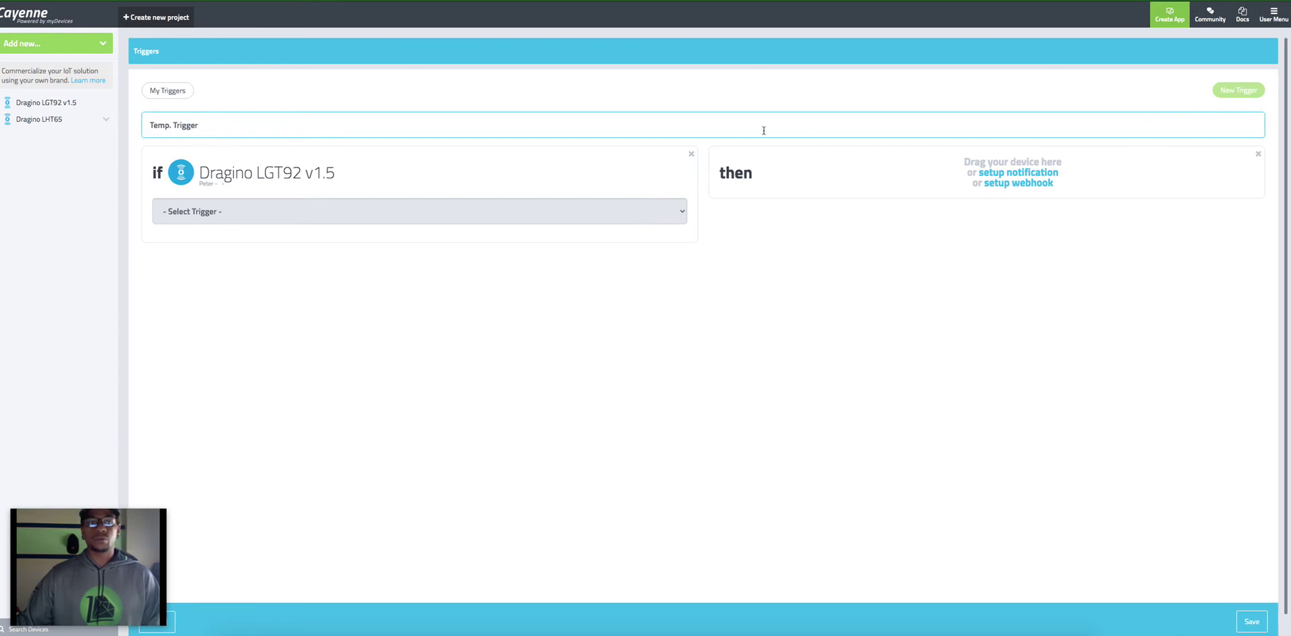
click(1046, 180)
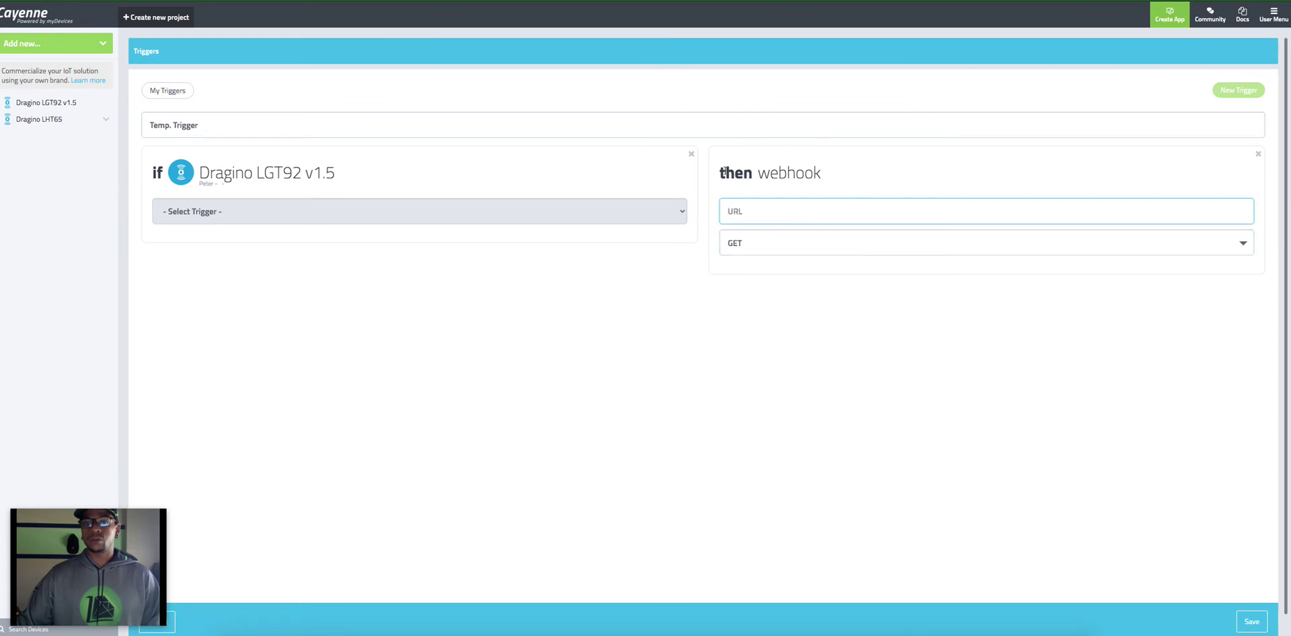
click(1067, 171)
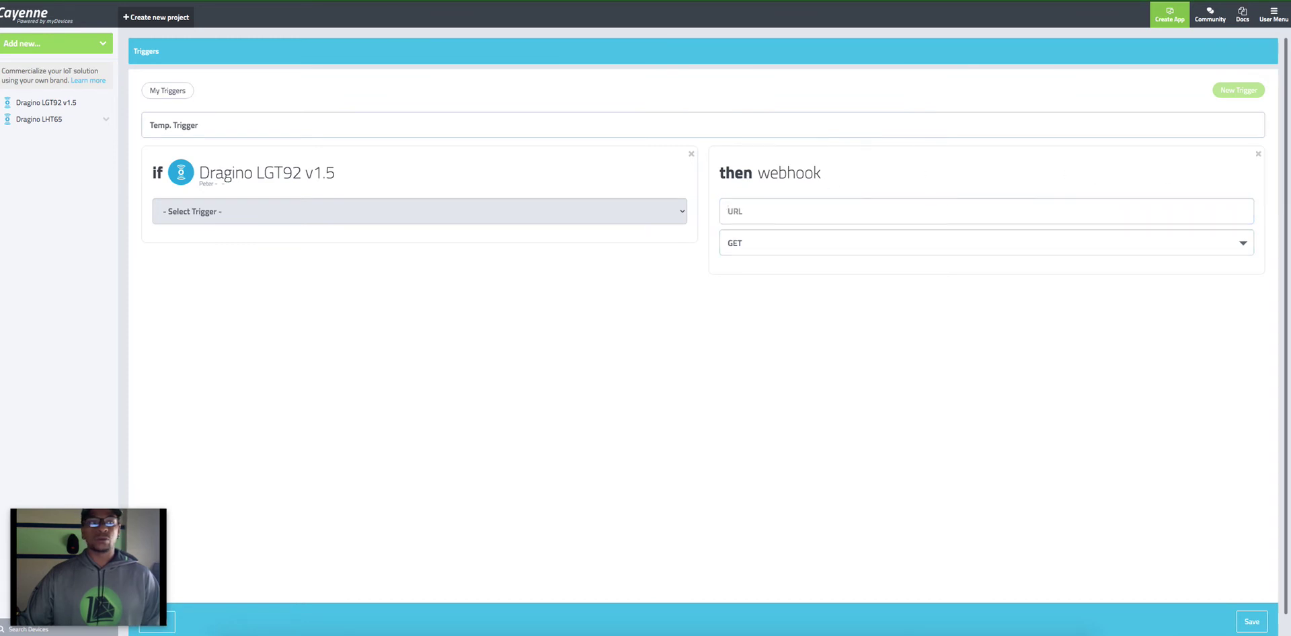
click(1235, 245)
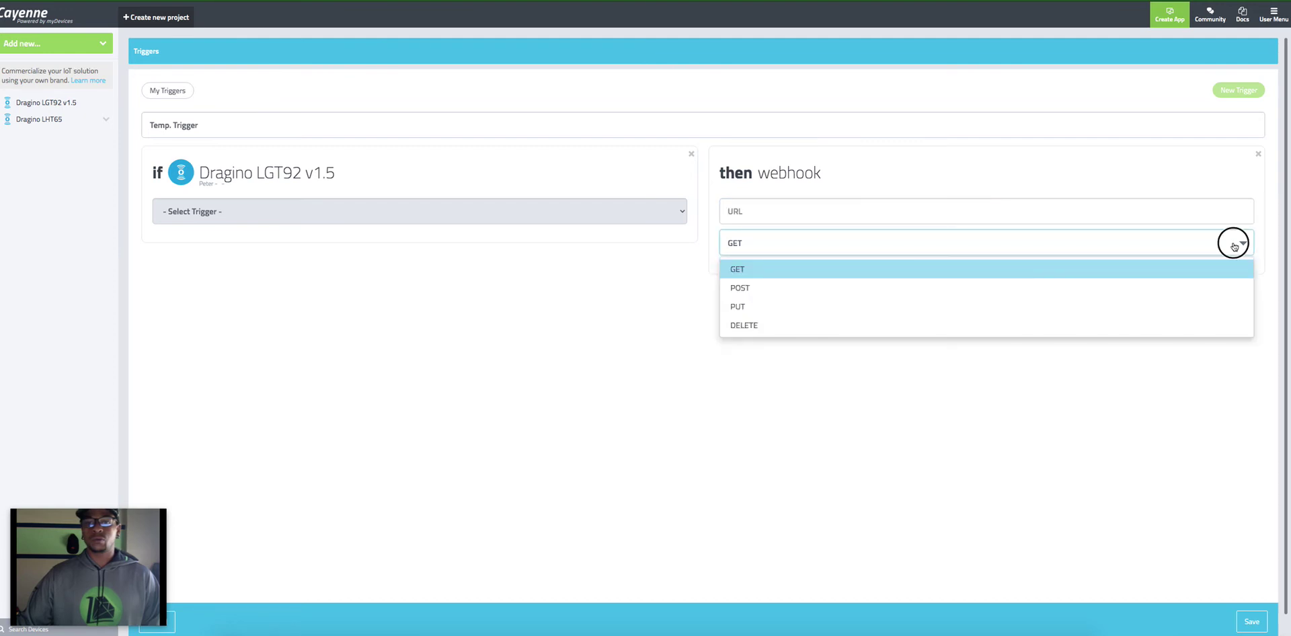
click(1235, 245)
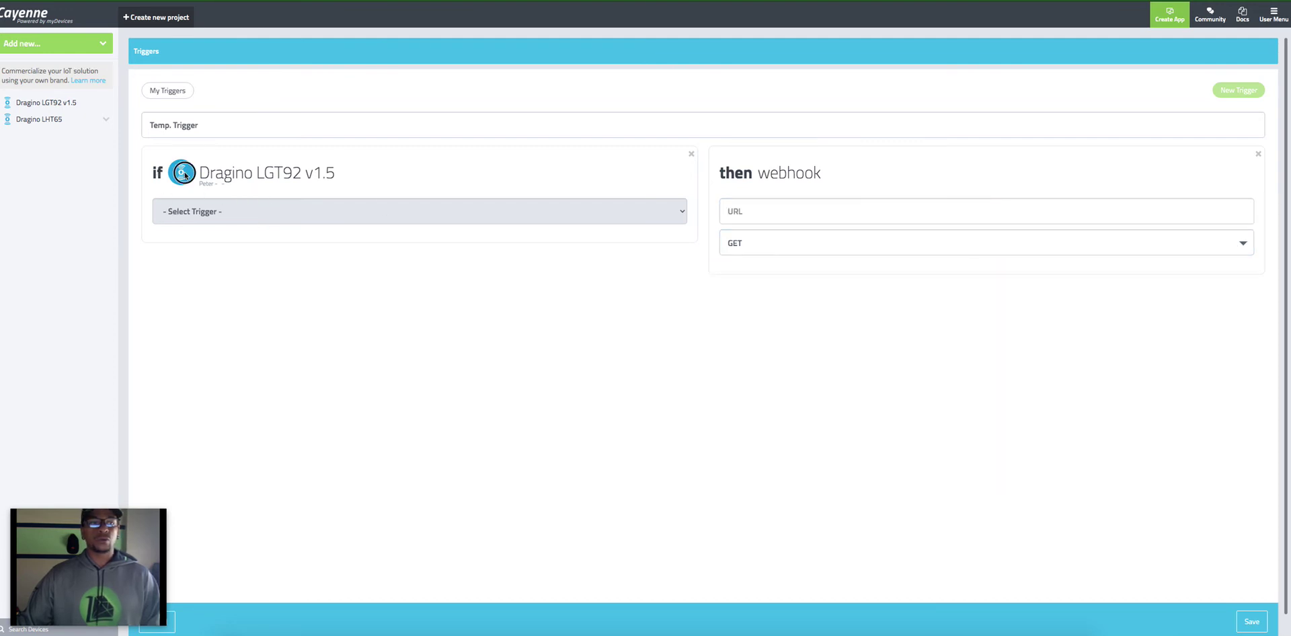
click(188, 125)
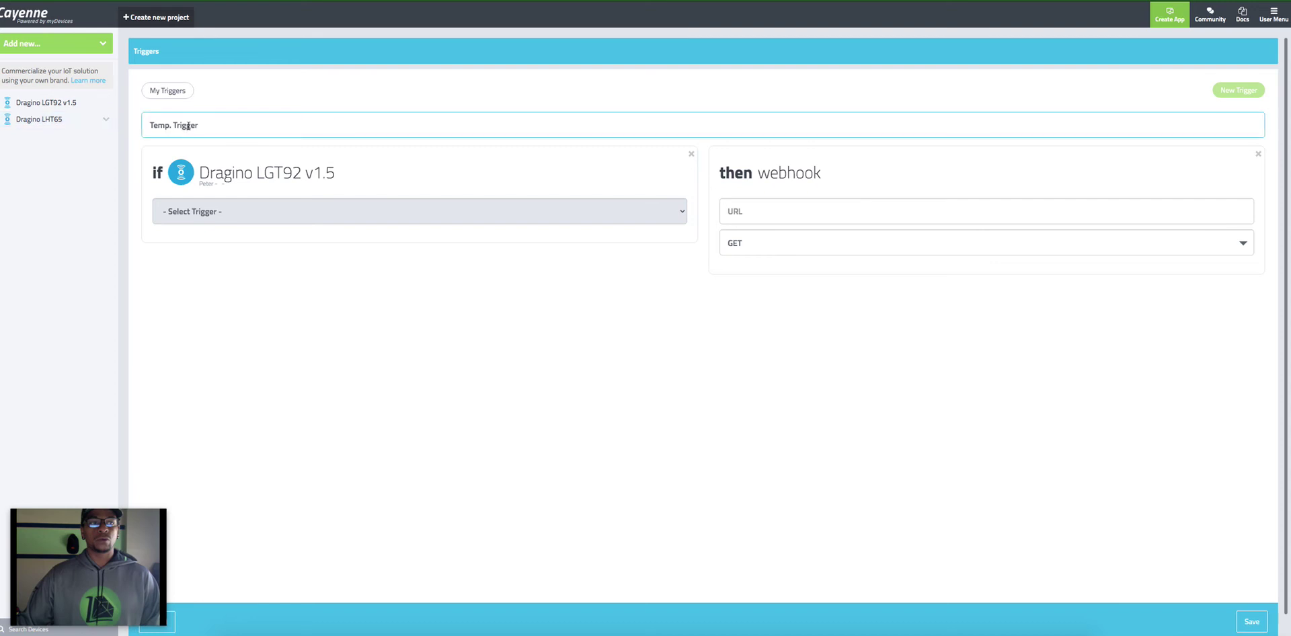
Step: Discard the draft, start a fresh trigger, remove a trial webhook action, and expand Dragino LHT65
click(167, 90)
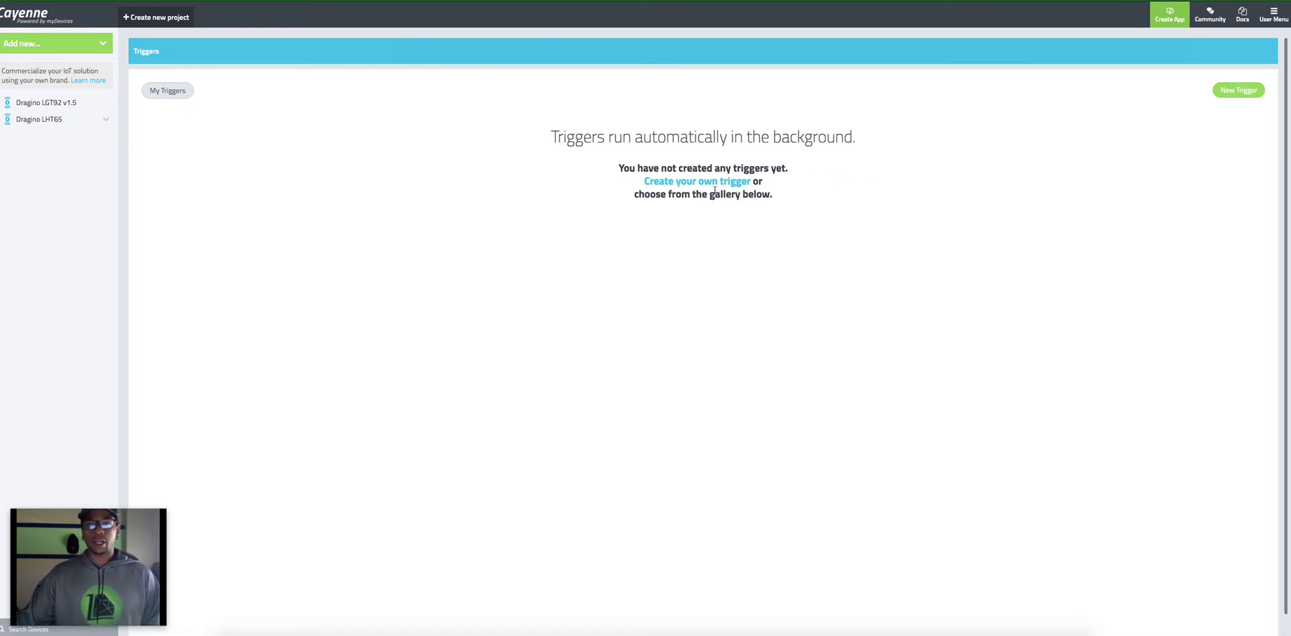
click(681, 183)
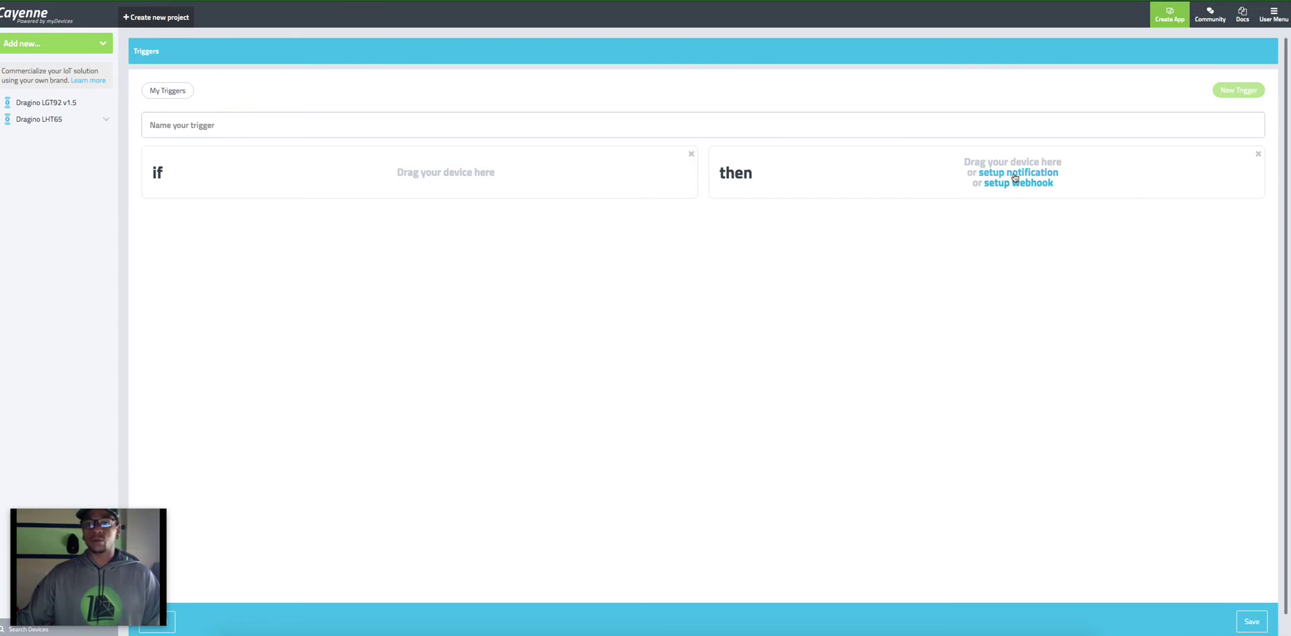
click(1015, 180)
click(788, 208)
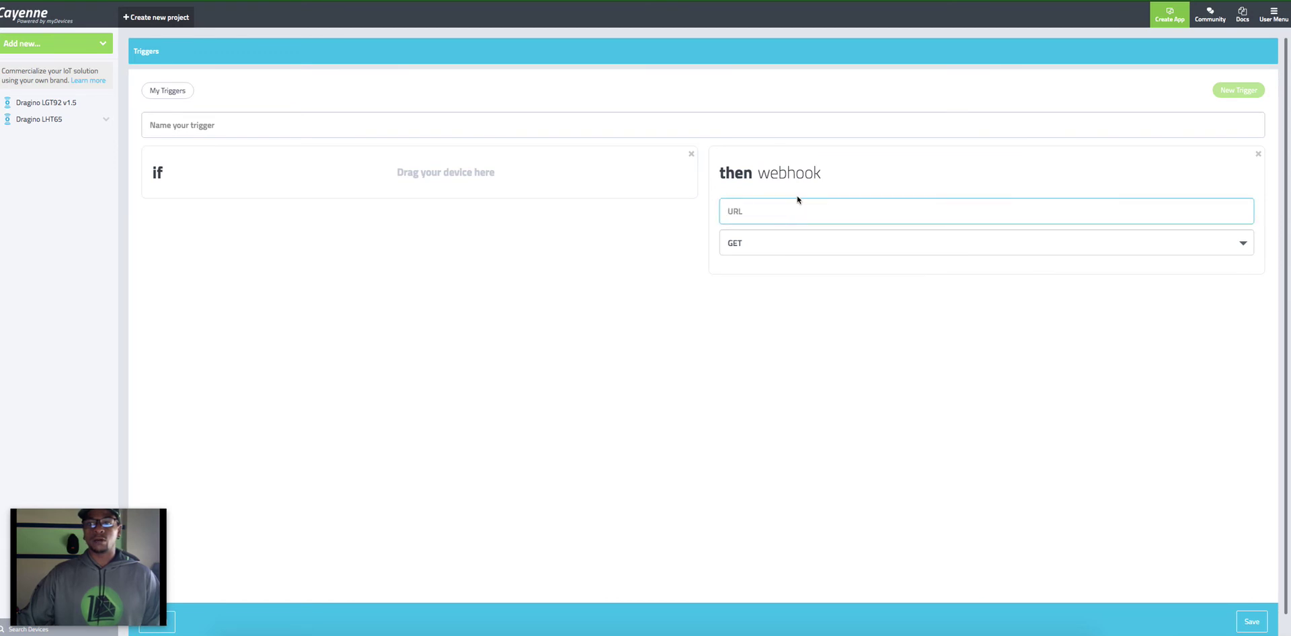
click(1258, 154)
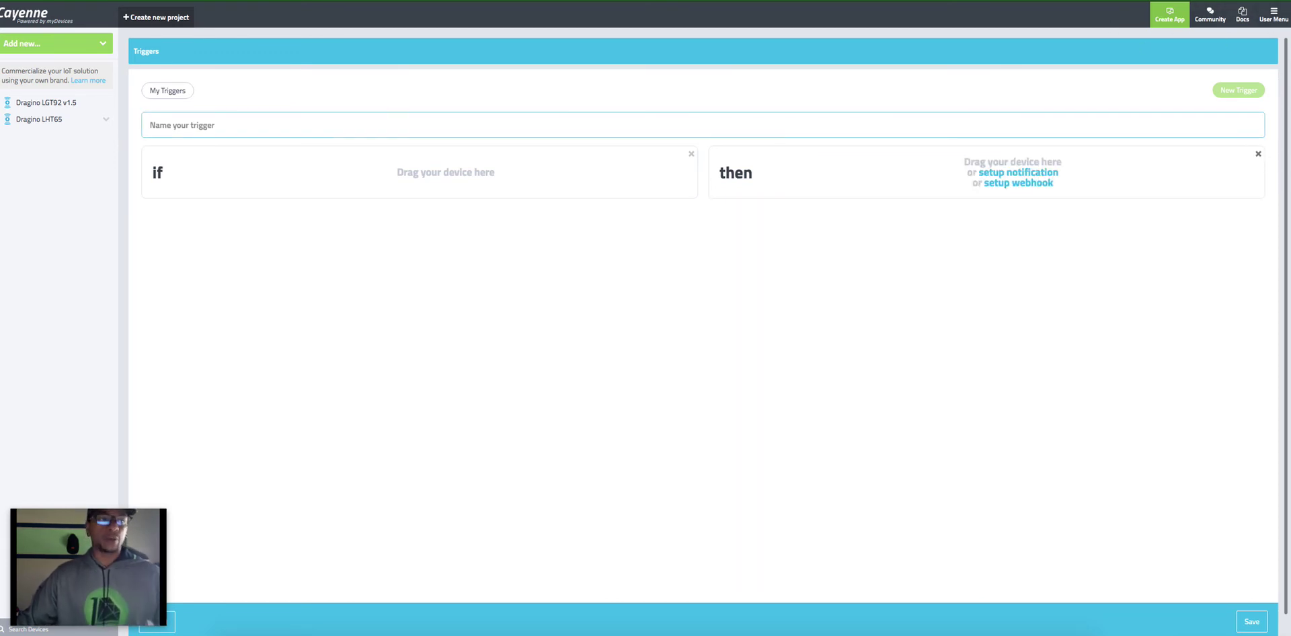
click(107, 121)
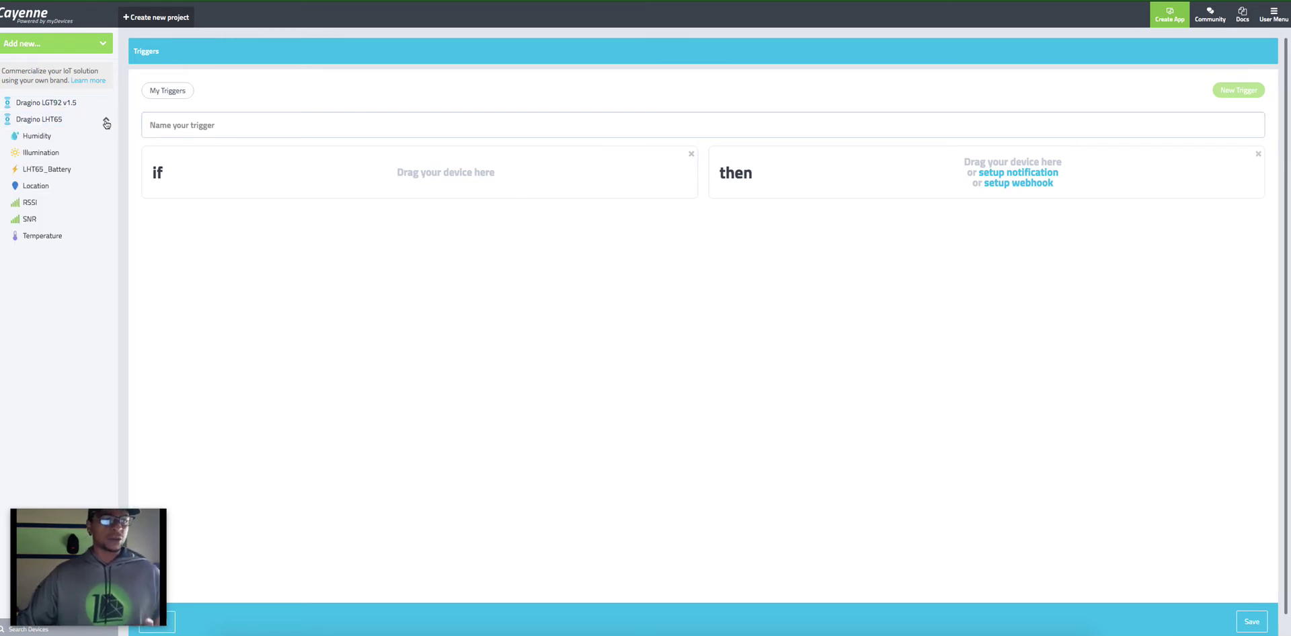
Step: Make Dragino LHT65 the if device with a Temperature condition
click(107, 120)
drag(98, 121, 337, 177)
click(291, 216)
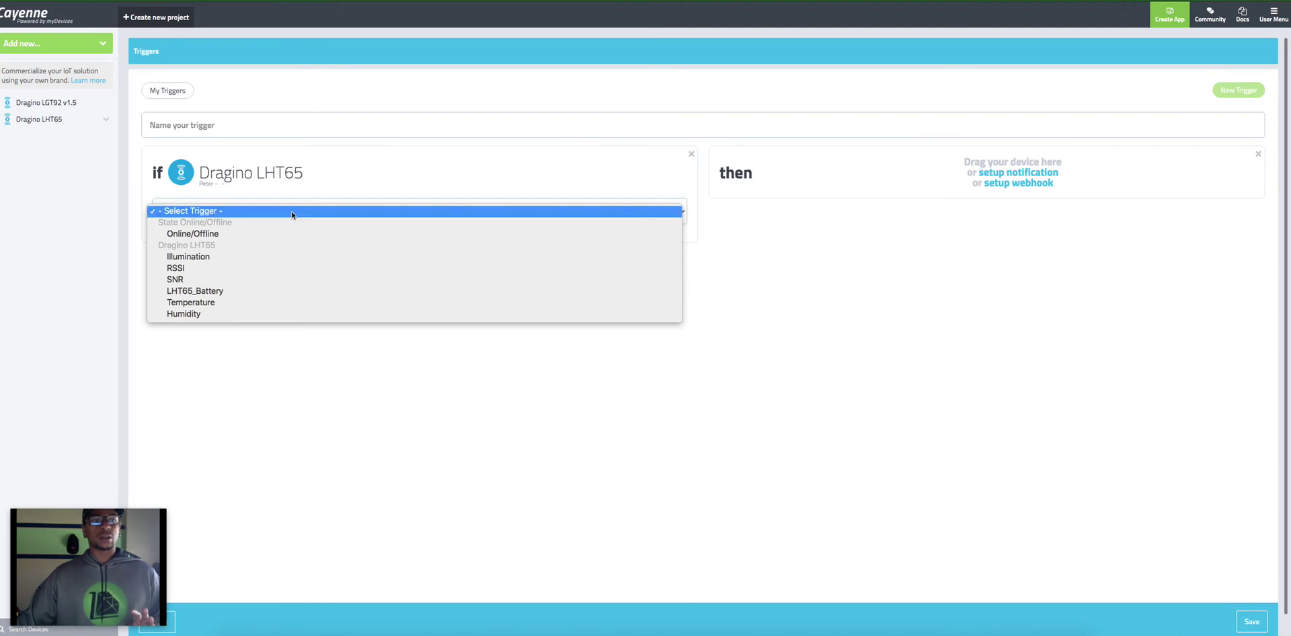
click(325, 193)
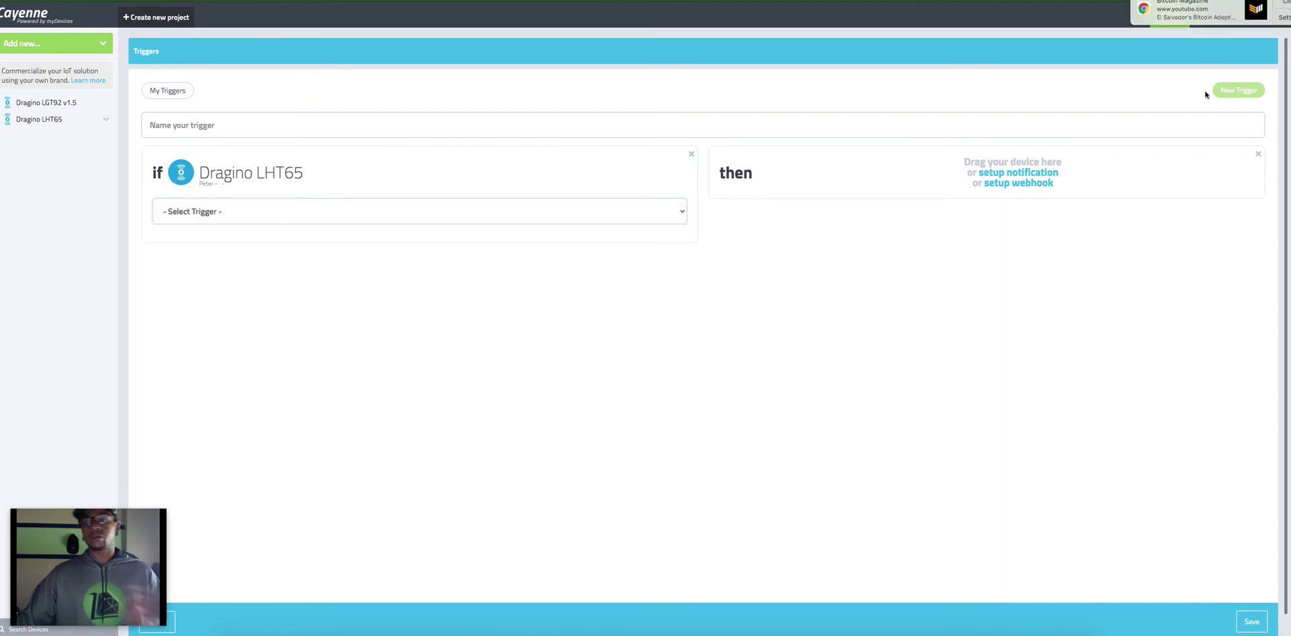
click(294, 217)
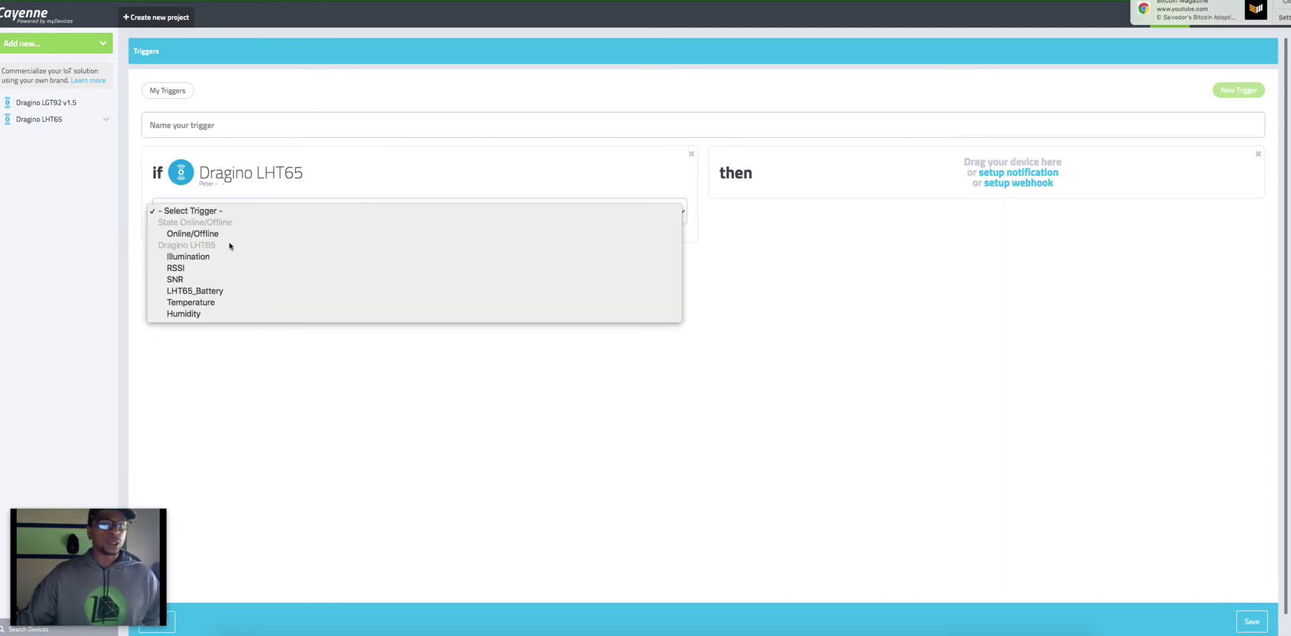
click(216, 301)
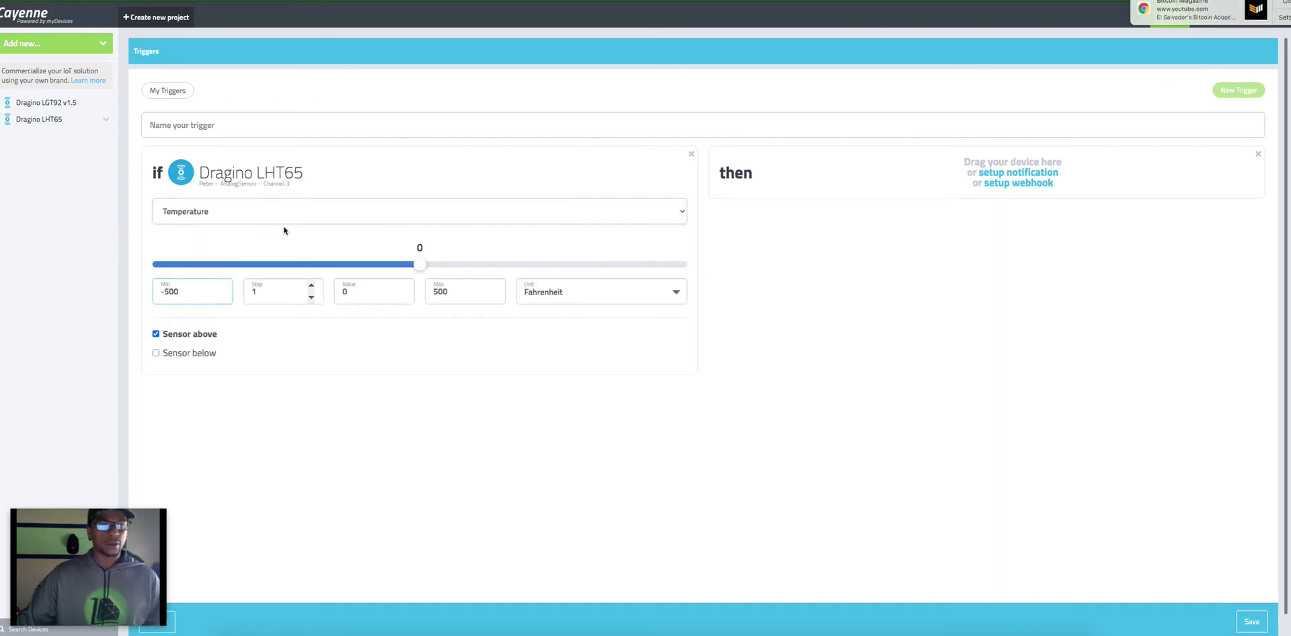
Step: Set the temperature condition's maximum to 100 and its threshold value to 86
click(177, 292)
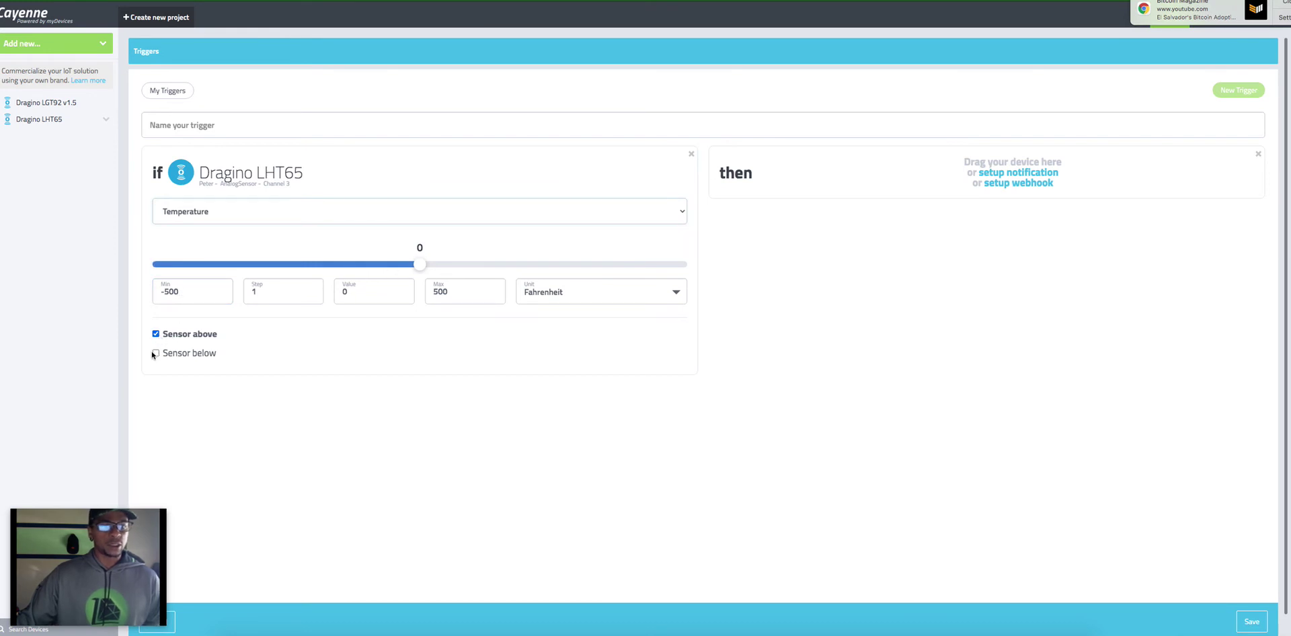
click(445, 294)
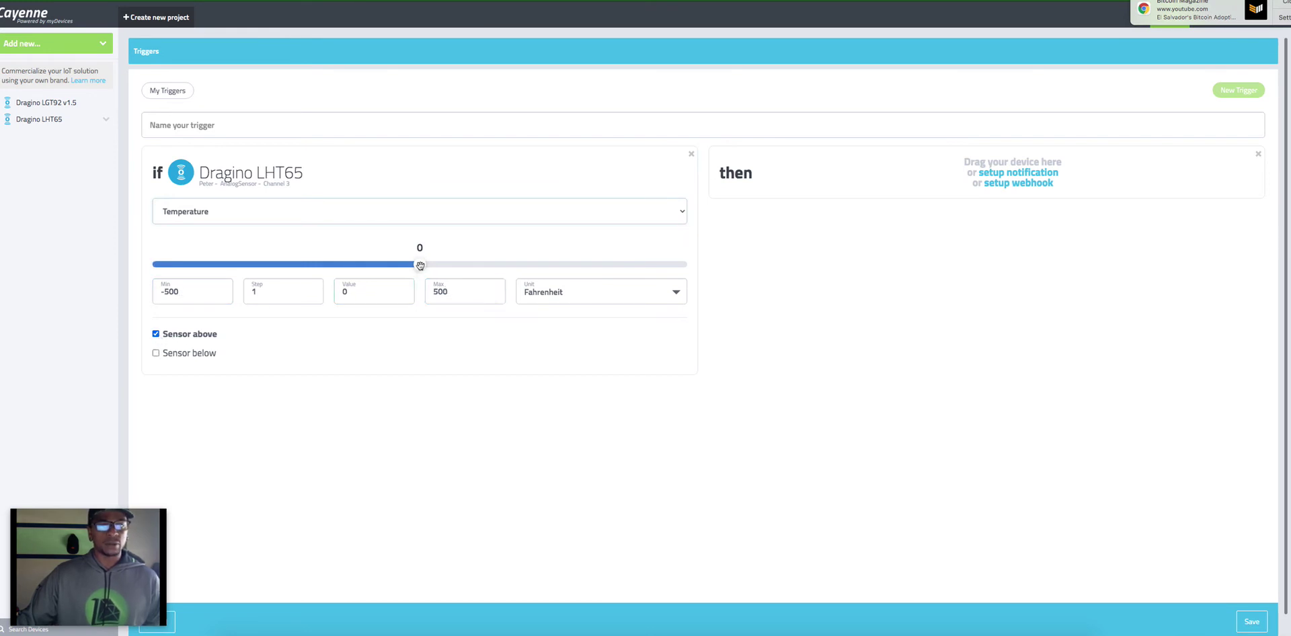
drag(420, 265, 465, 265)
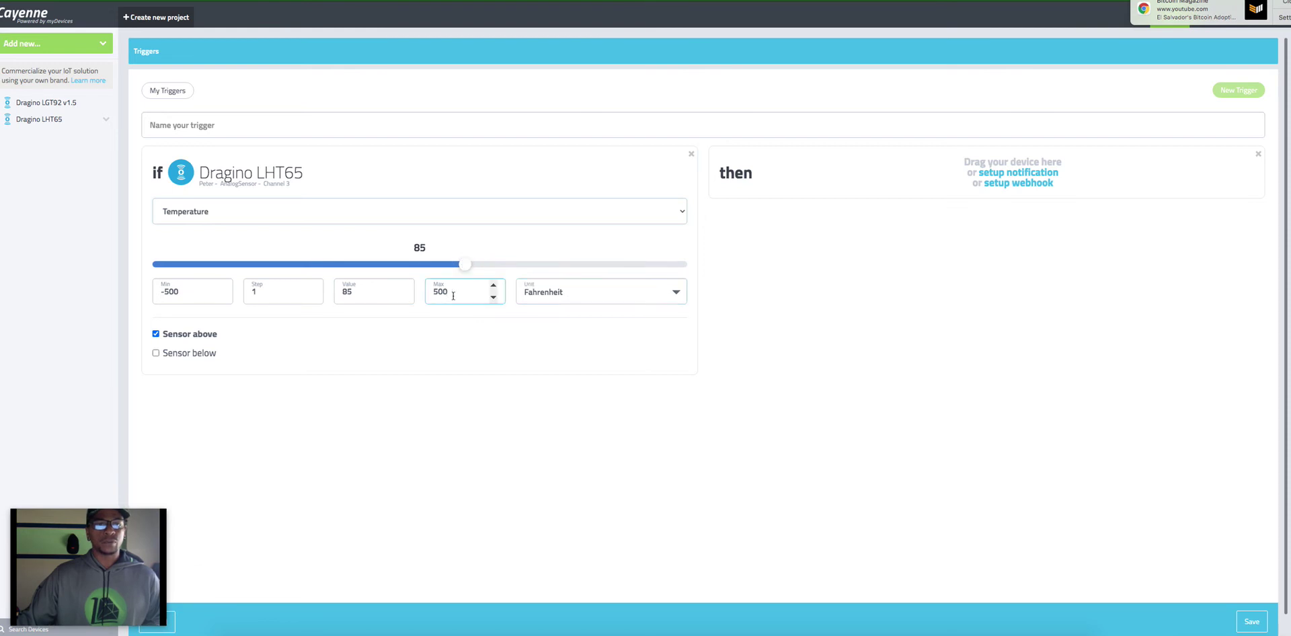
click(306, 293)
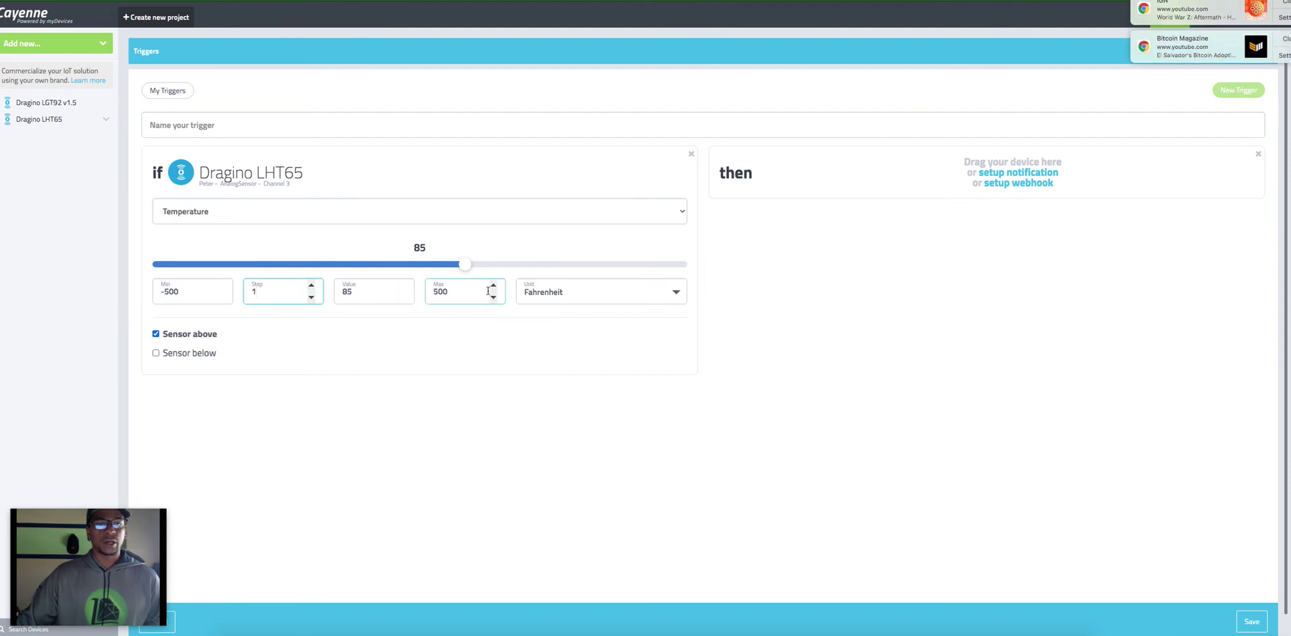
drag(464, 292, 427, 293)
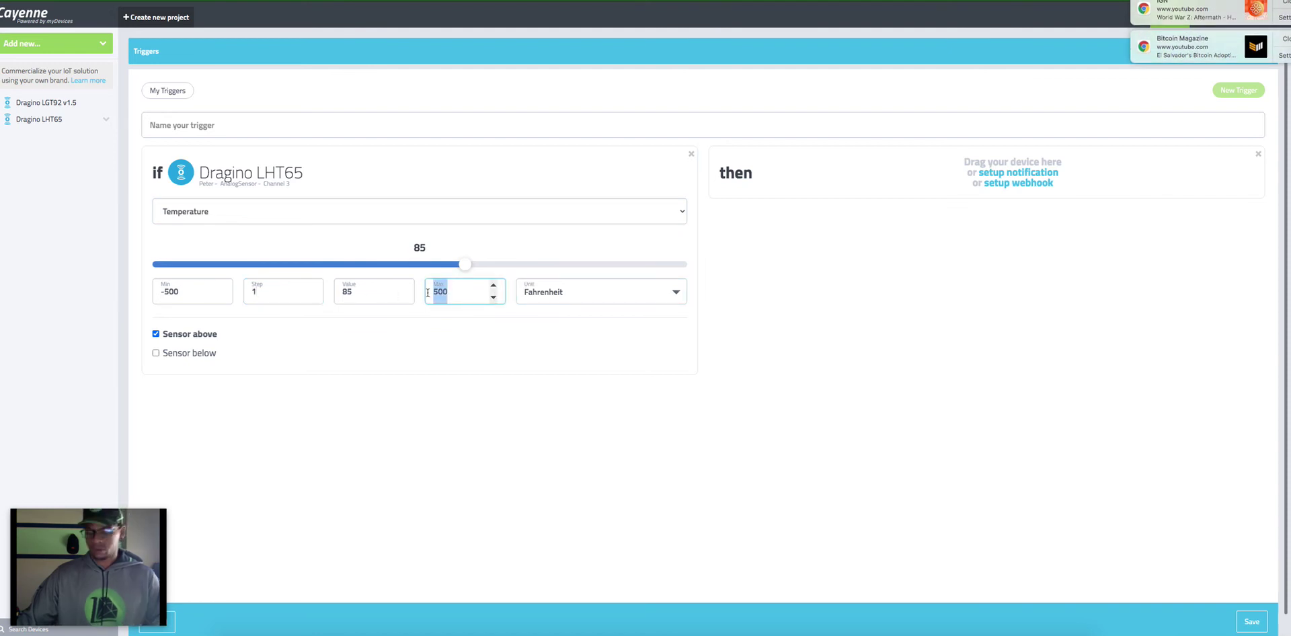
text(100)
double_click(344, 292)
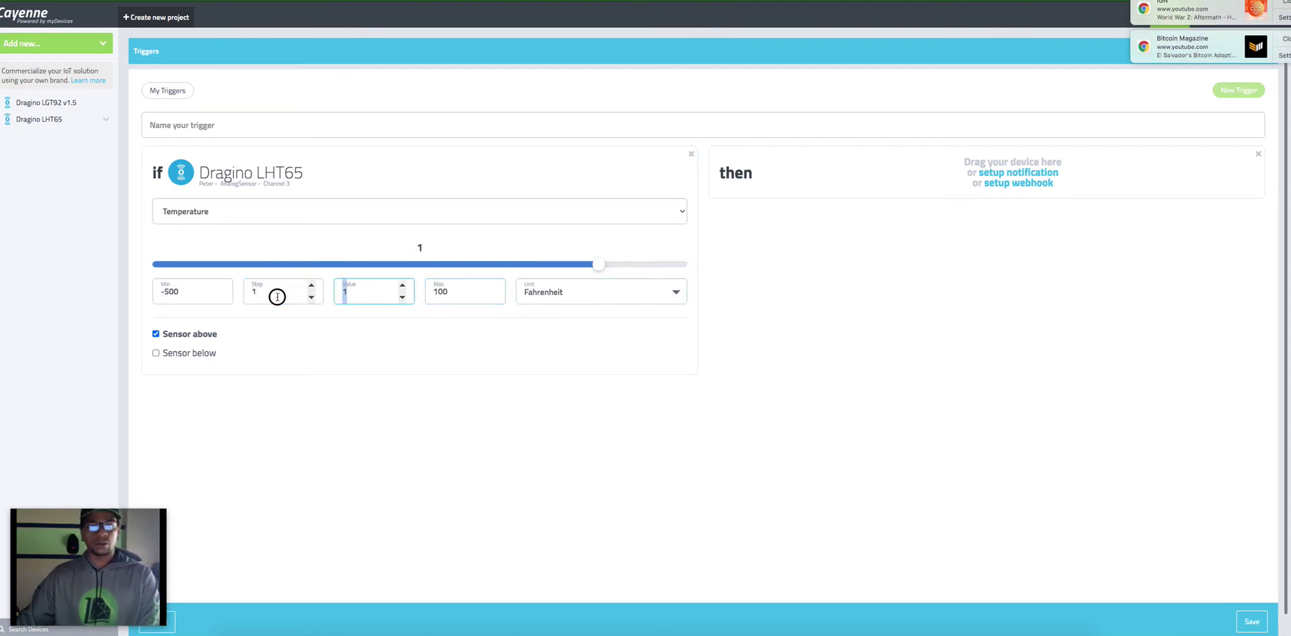
click(277, 297)
text(86)
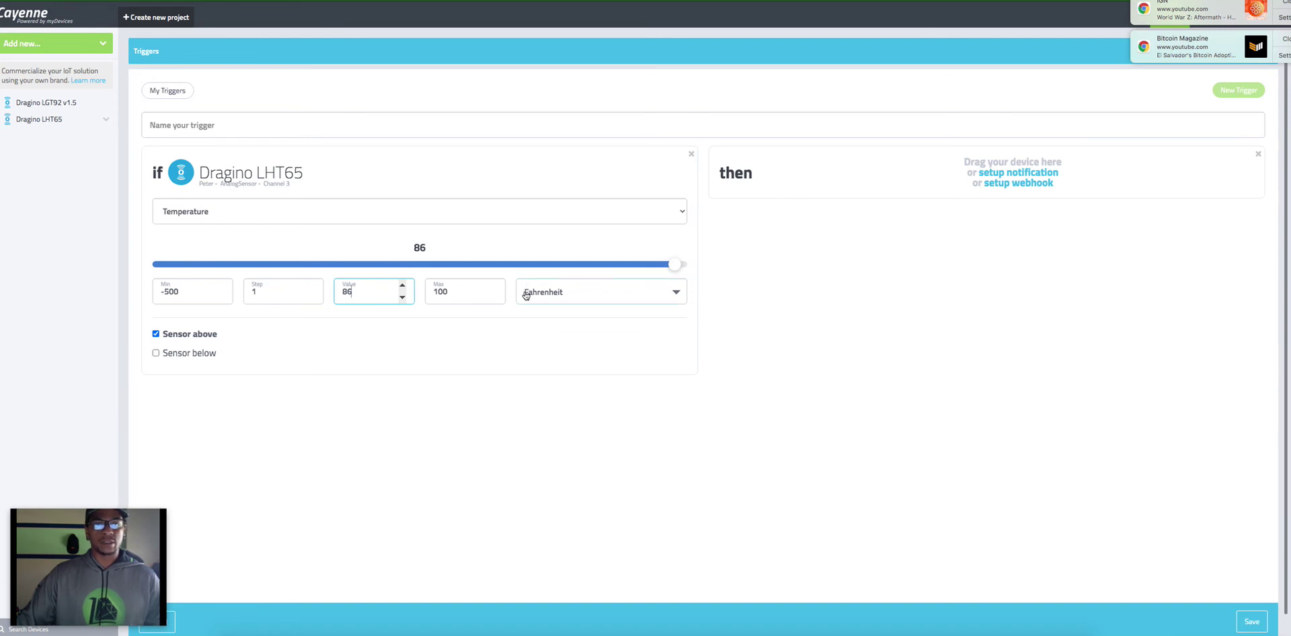
Step: Set the trigger to notify by text message and email, starting a mobile number recipient
click(1030, 177)
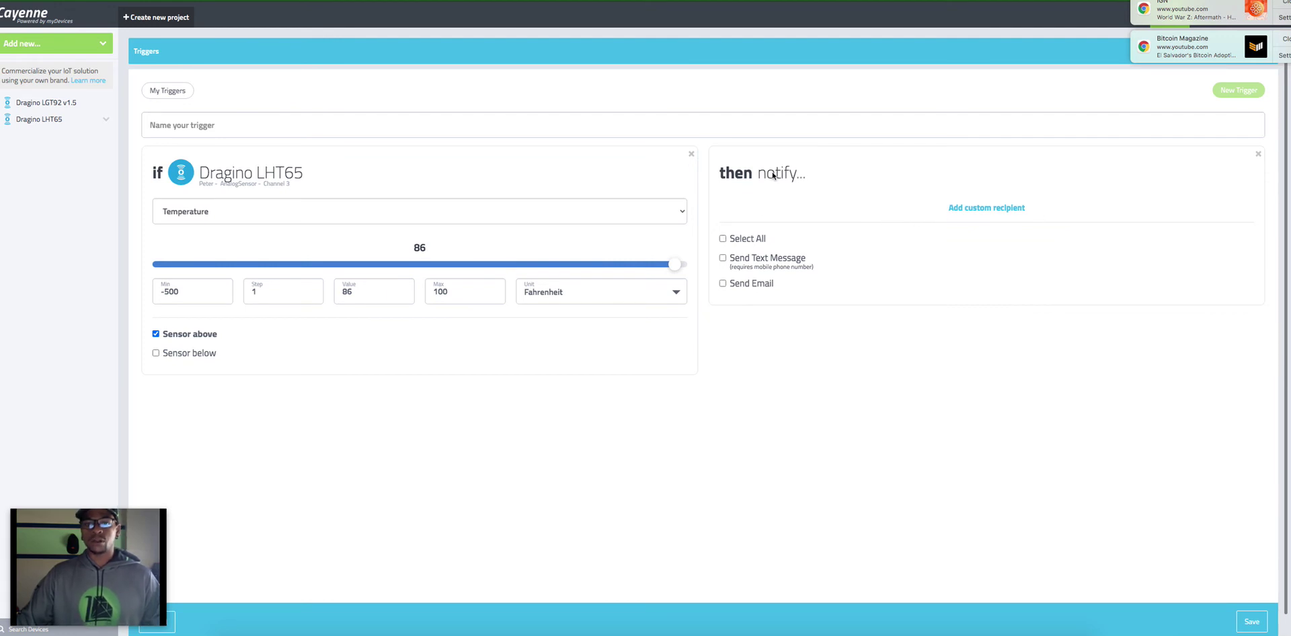
click(723, 258)
click(723, 283)
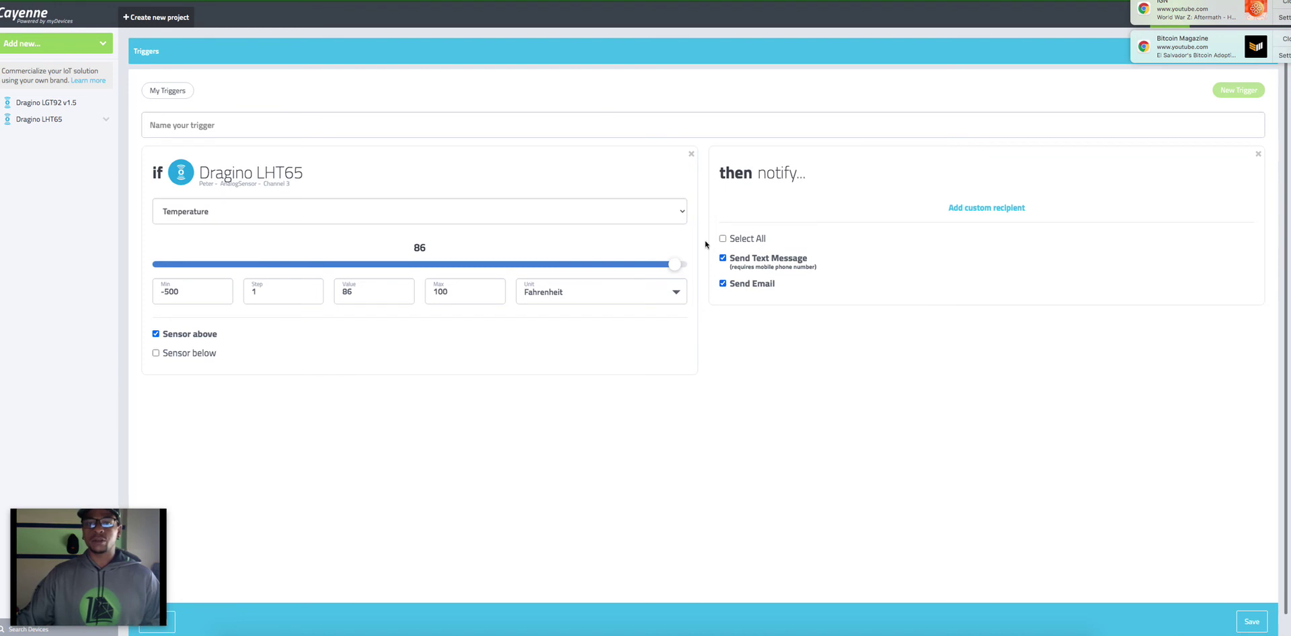
click(970, 206)
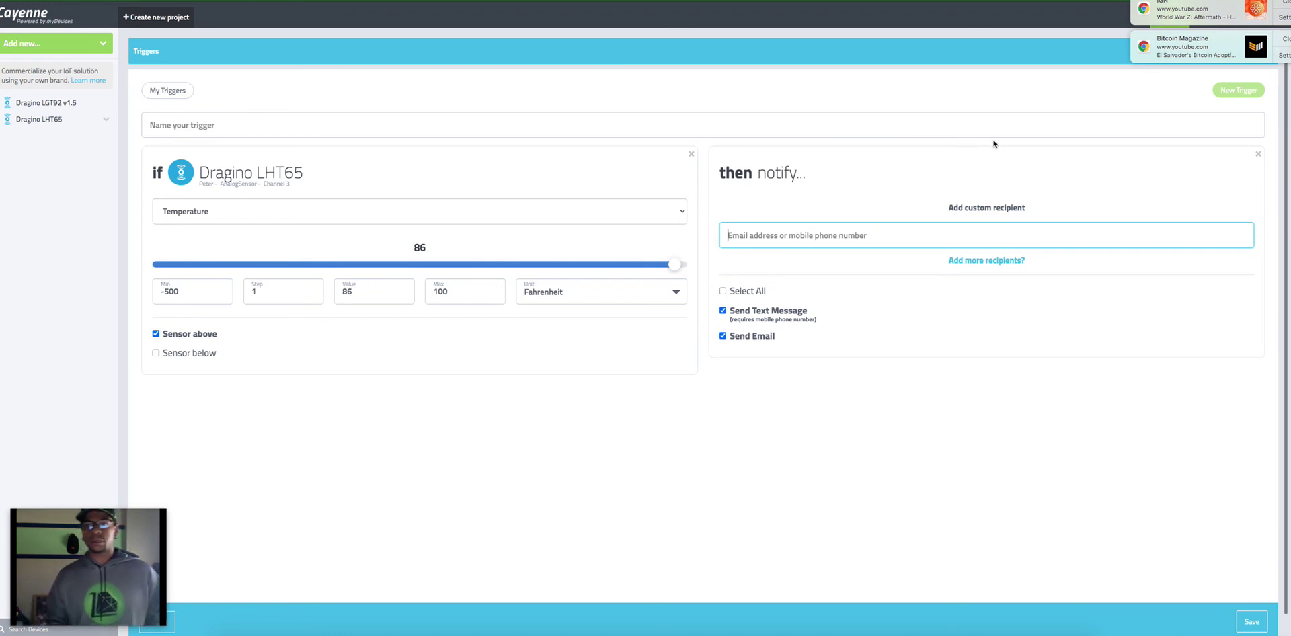
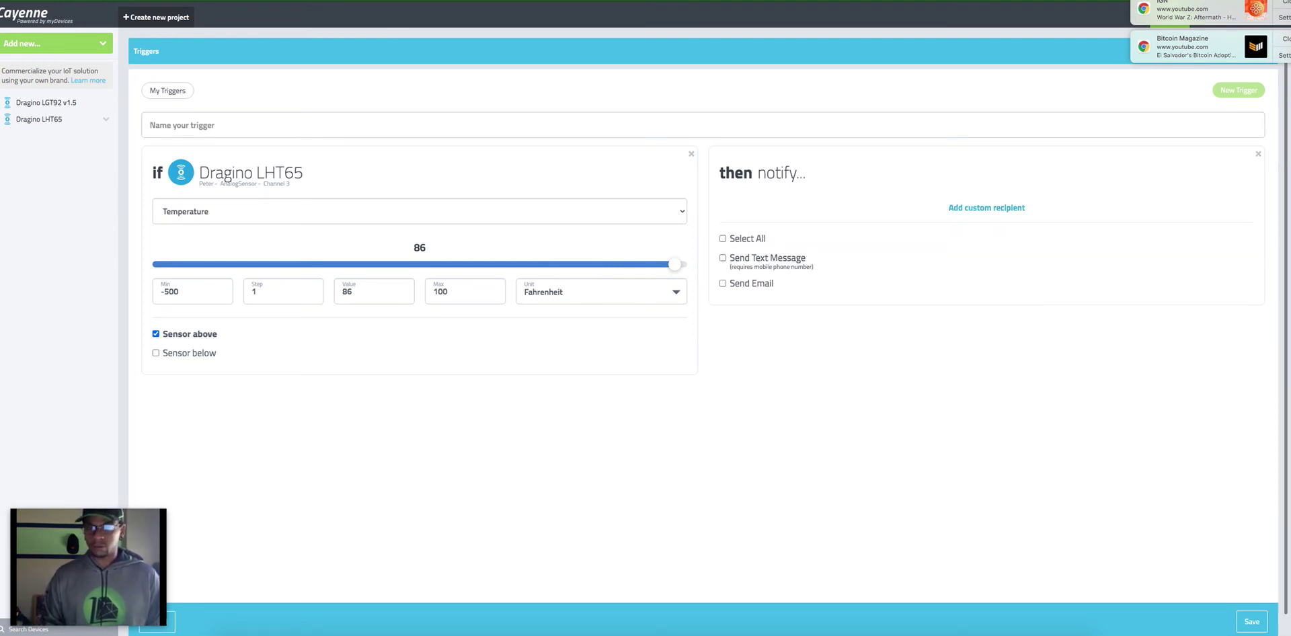
Step: Re-enable text and email alerts and add a custom mobile number as recipient
scroll(908, 189, down, 1)
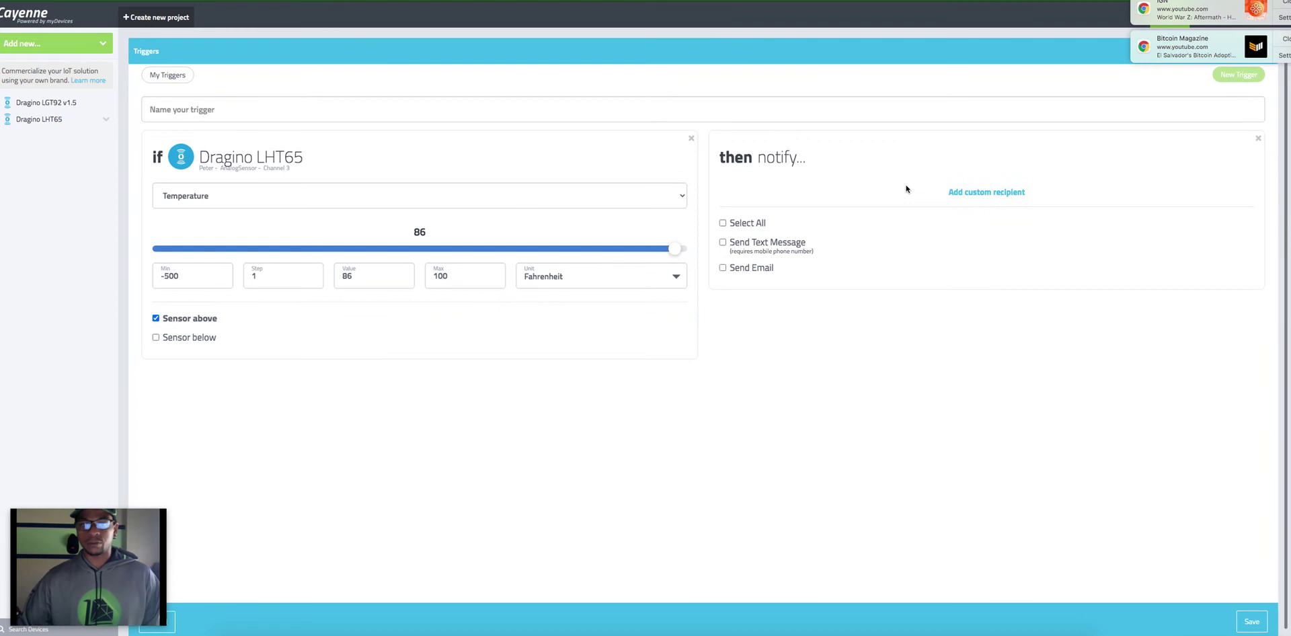
click(723, 243)
click(723, 269)
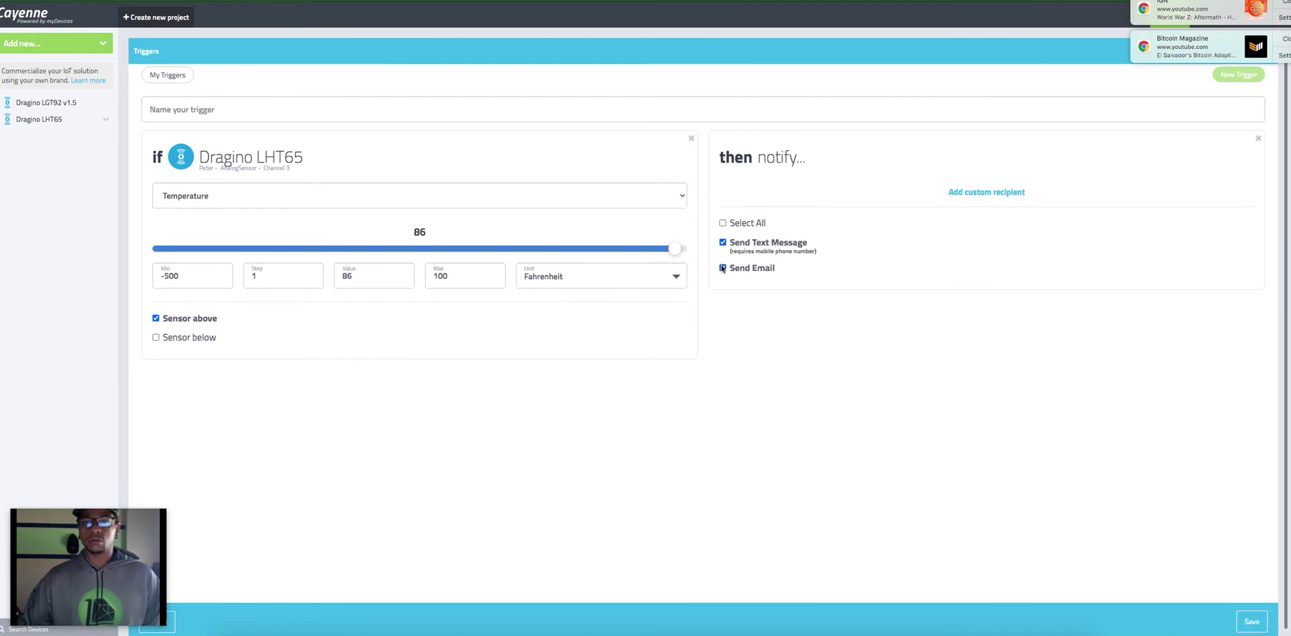
click(962, 195)
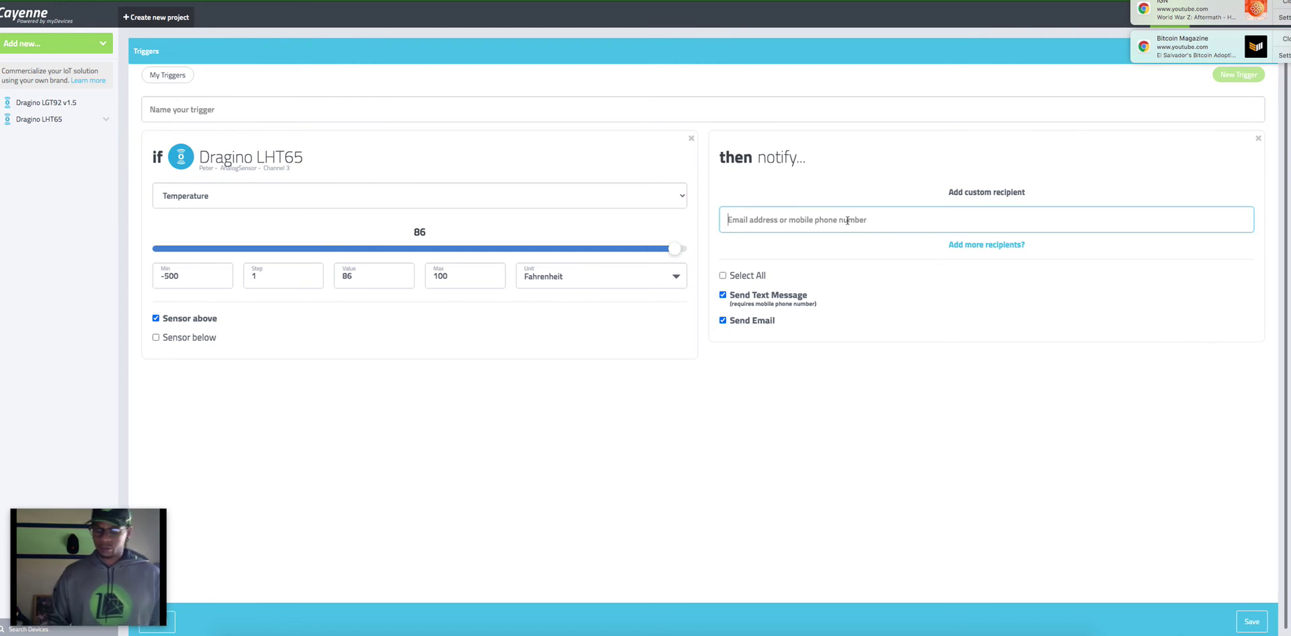
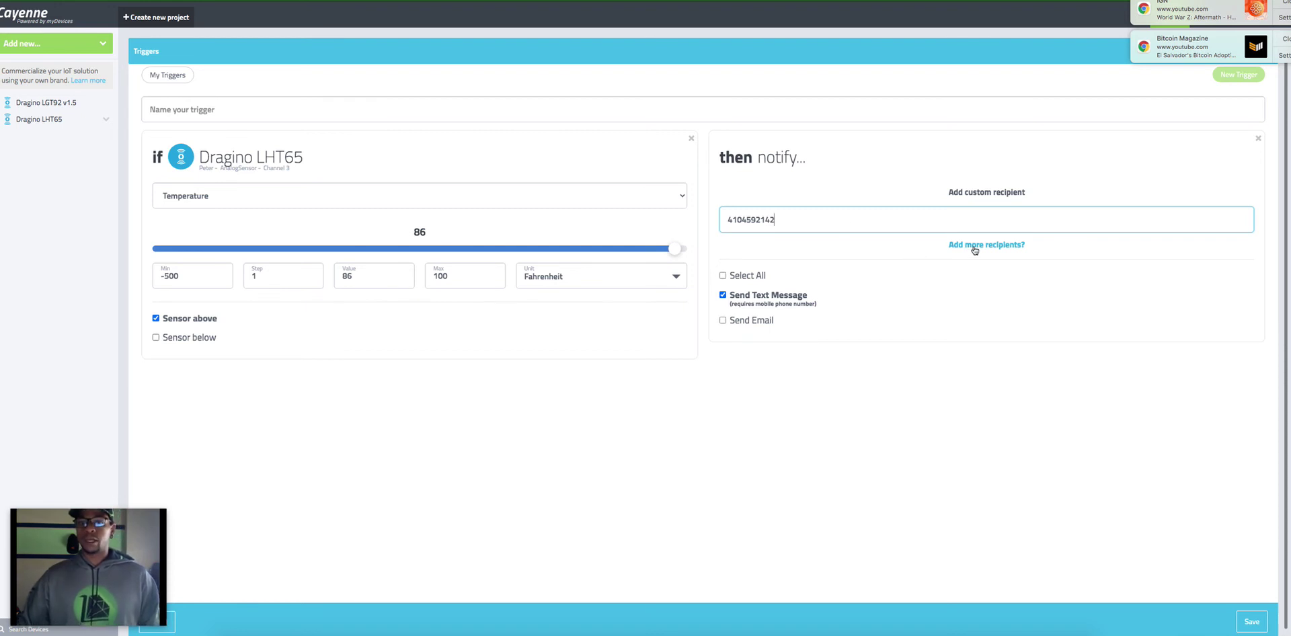
Step: Turn email alerts on and add a second recipient with an email address
click(723, 320)
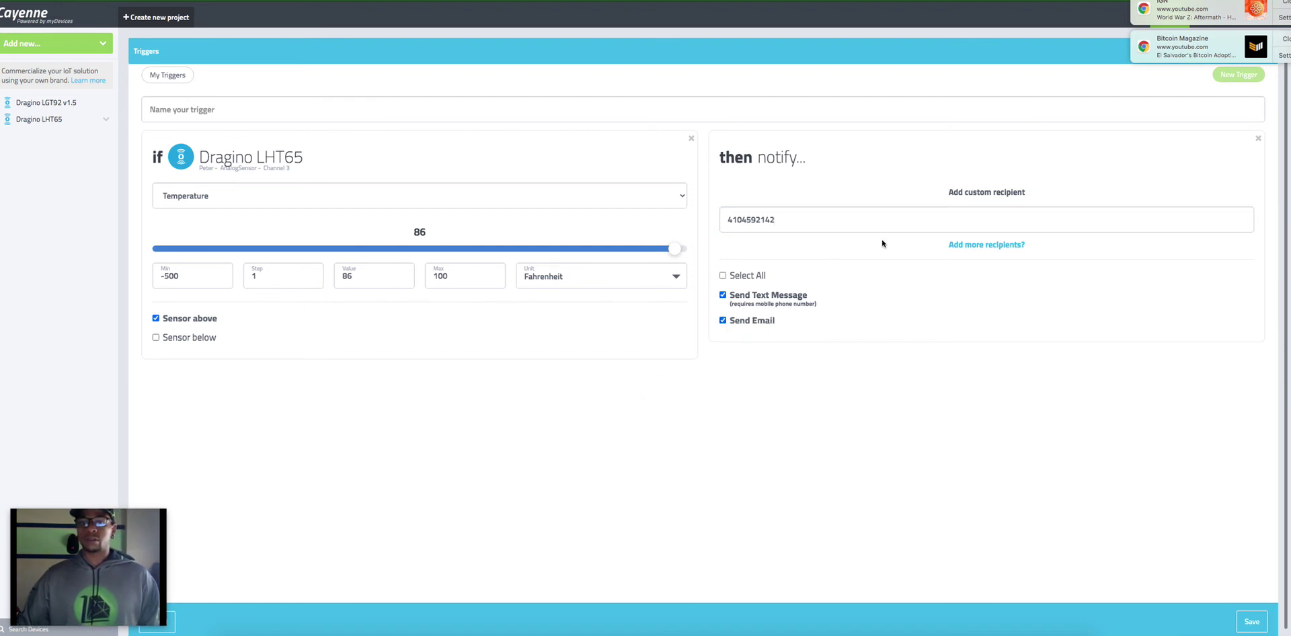
click(971, 245)
click(856, 253)
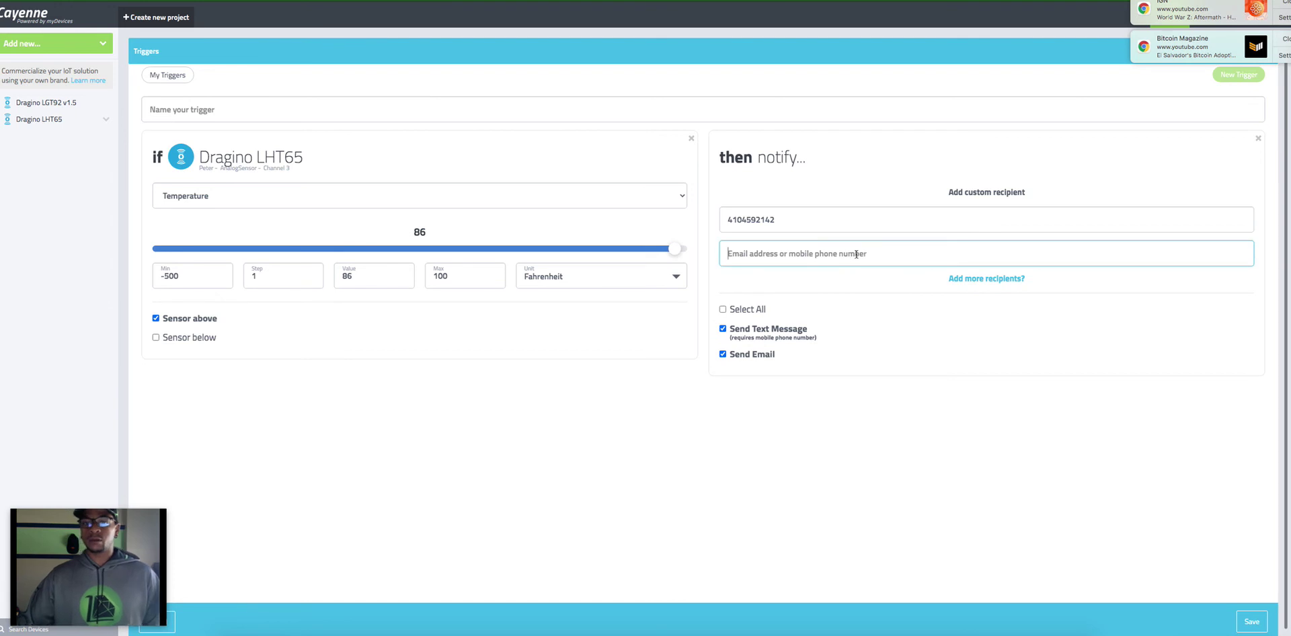
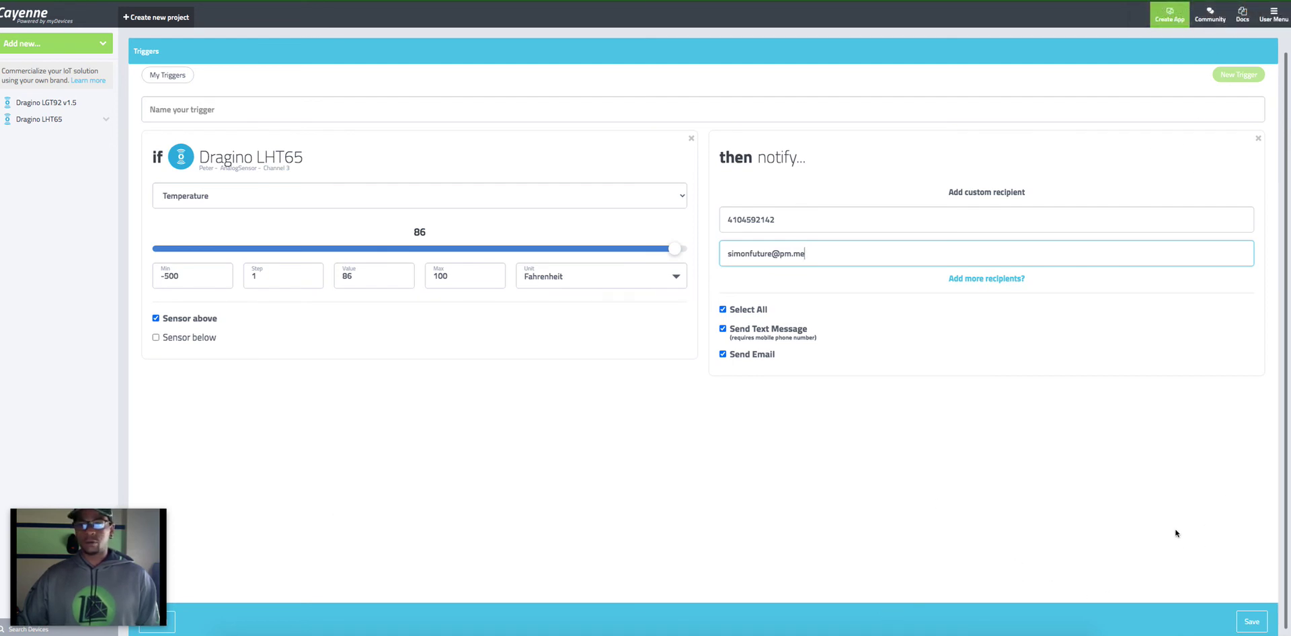
Step: Name the trigger 'Temp. Trigger (High Heat)' and save it
click(1244, 621)
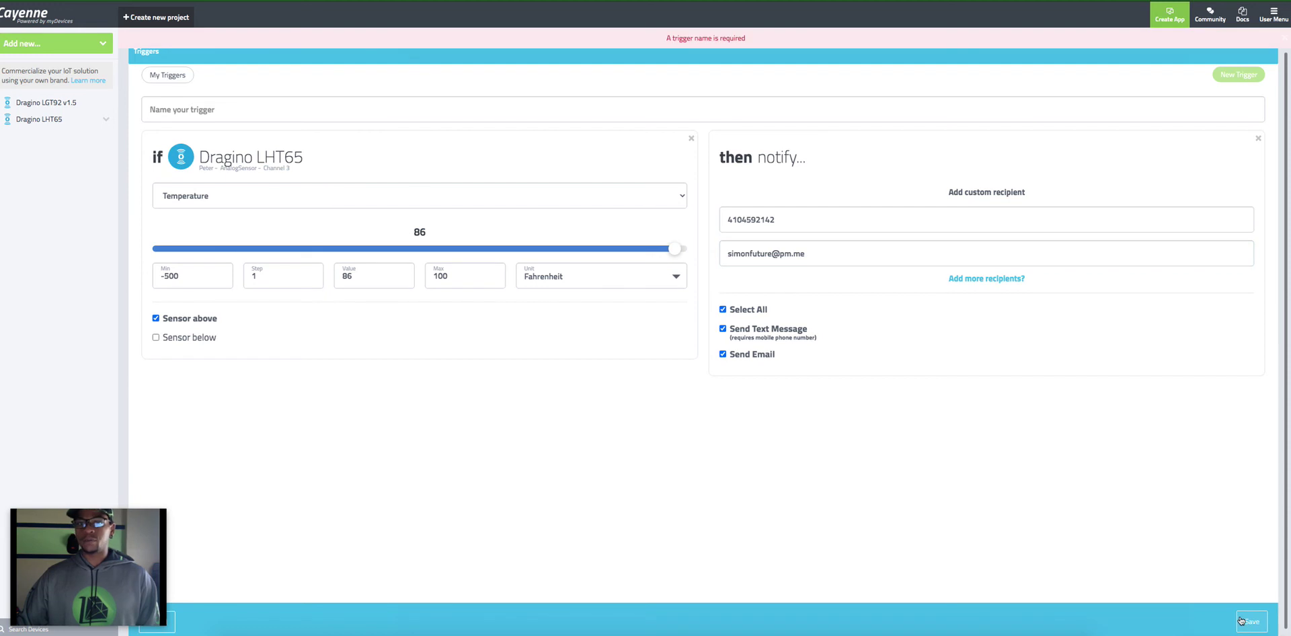
click(269, 113)
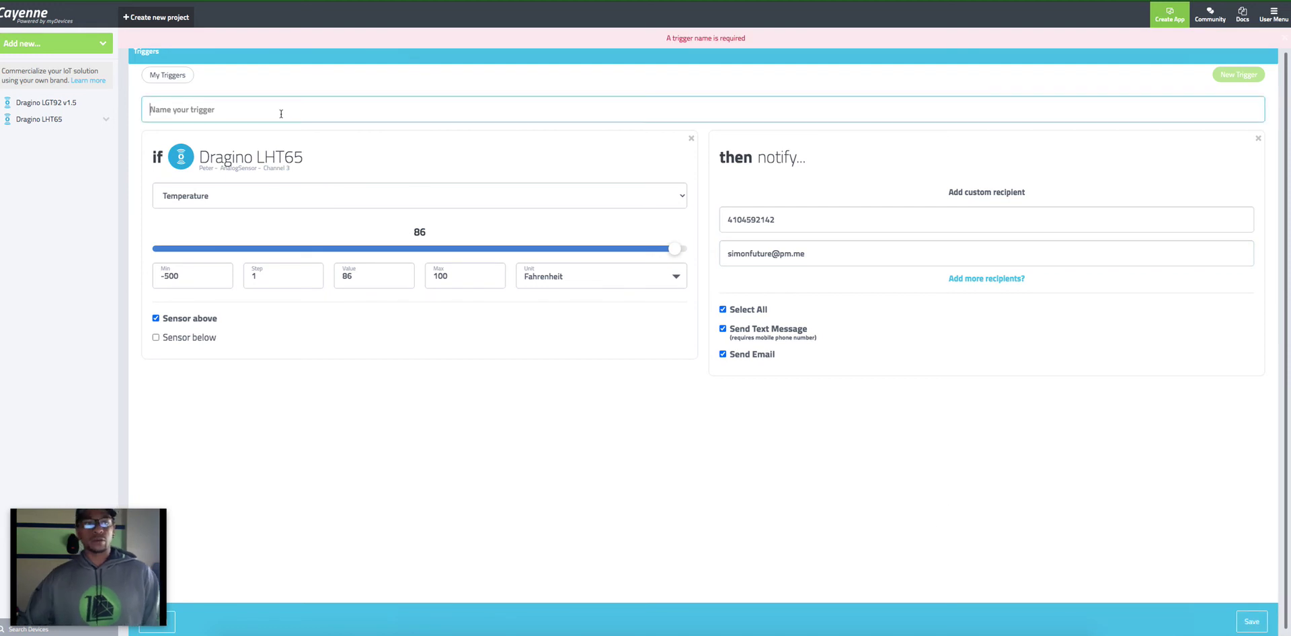
text(Temp. Tri)
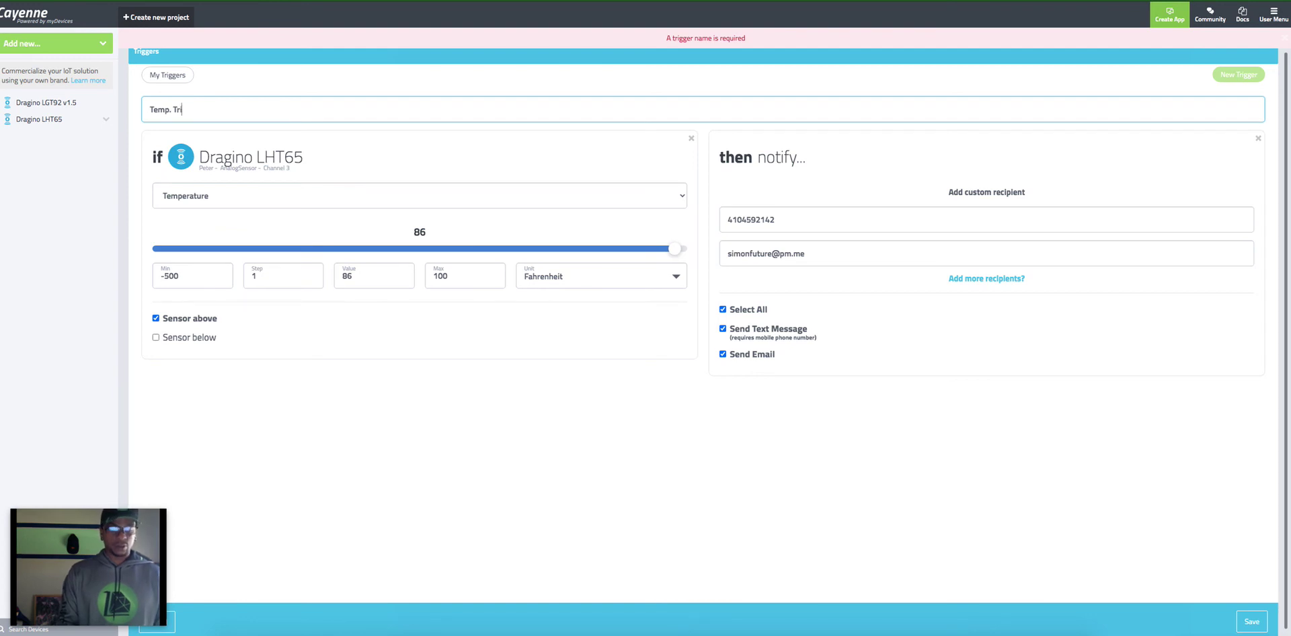
text(gger (High Heat)
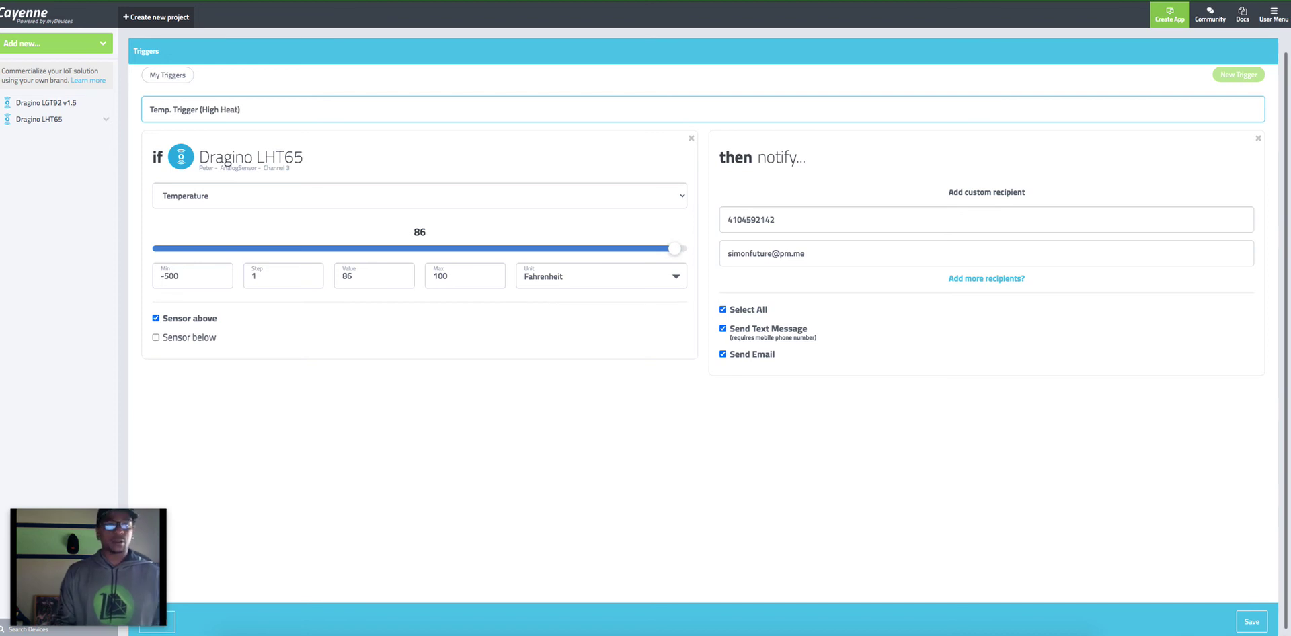
click(1253, 624)
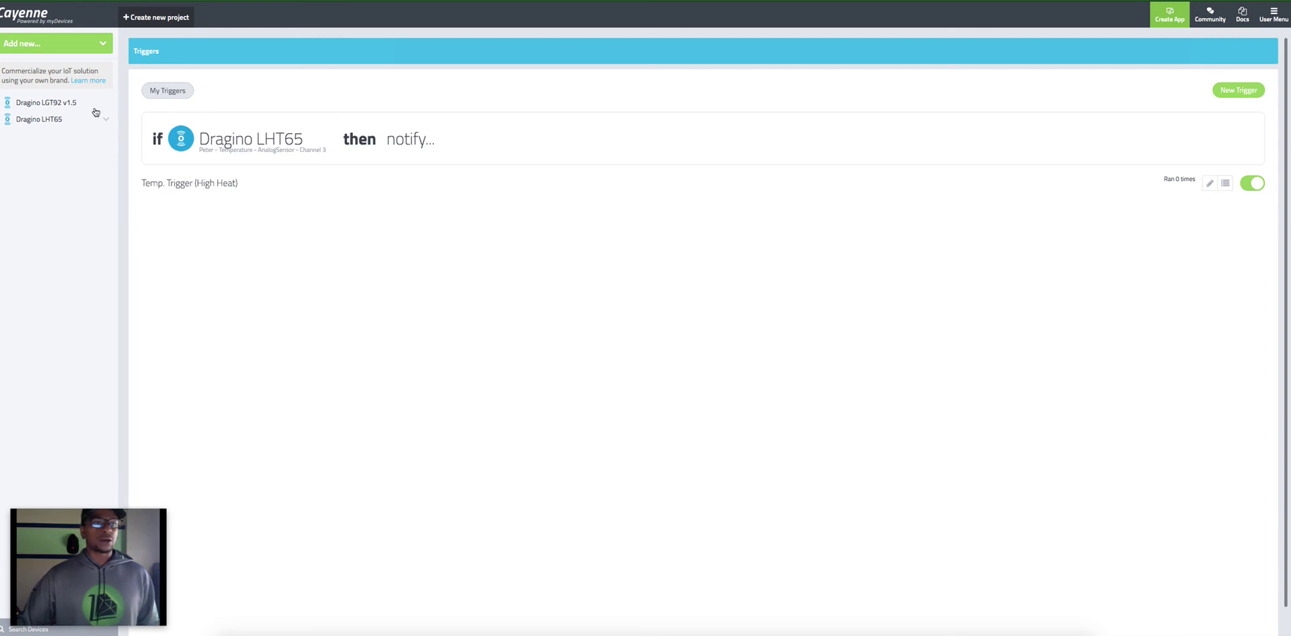
click(63, 109)
click(62, 121)
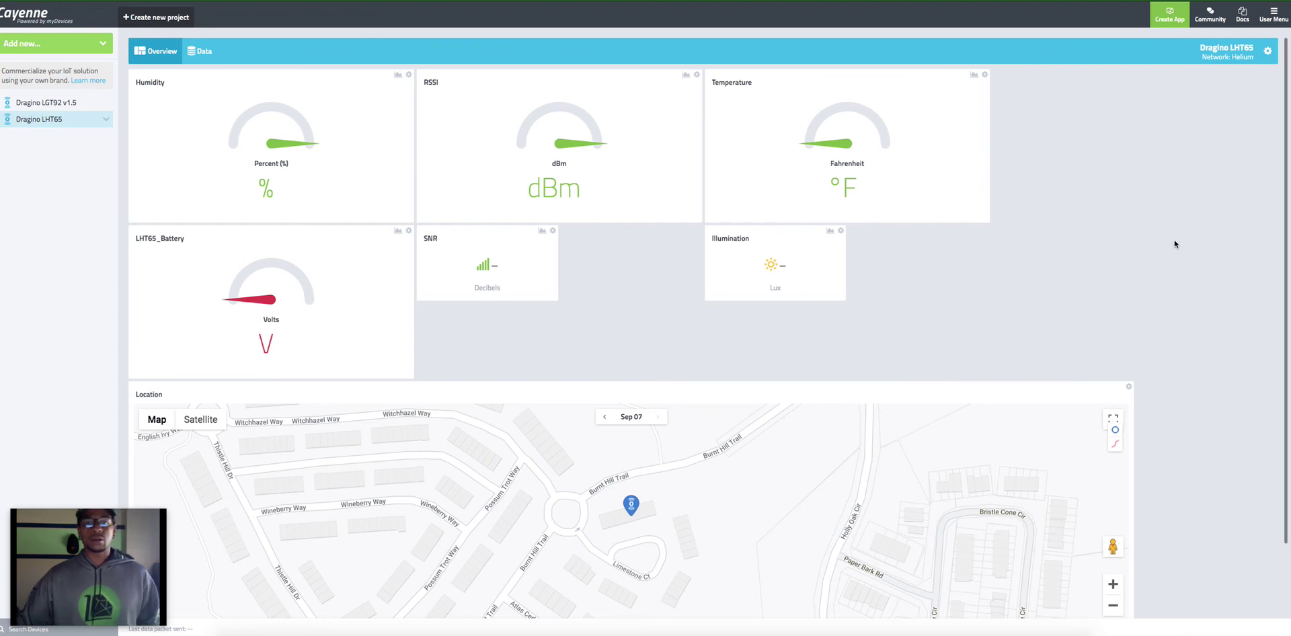
scroll(822, 482, up, 3)
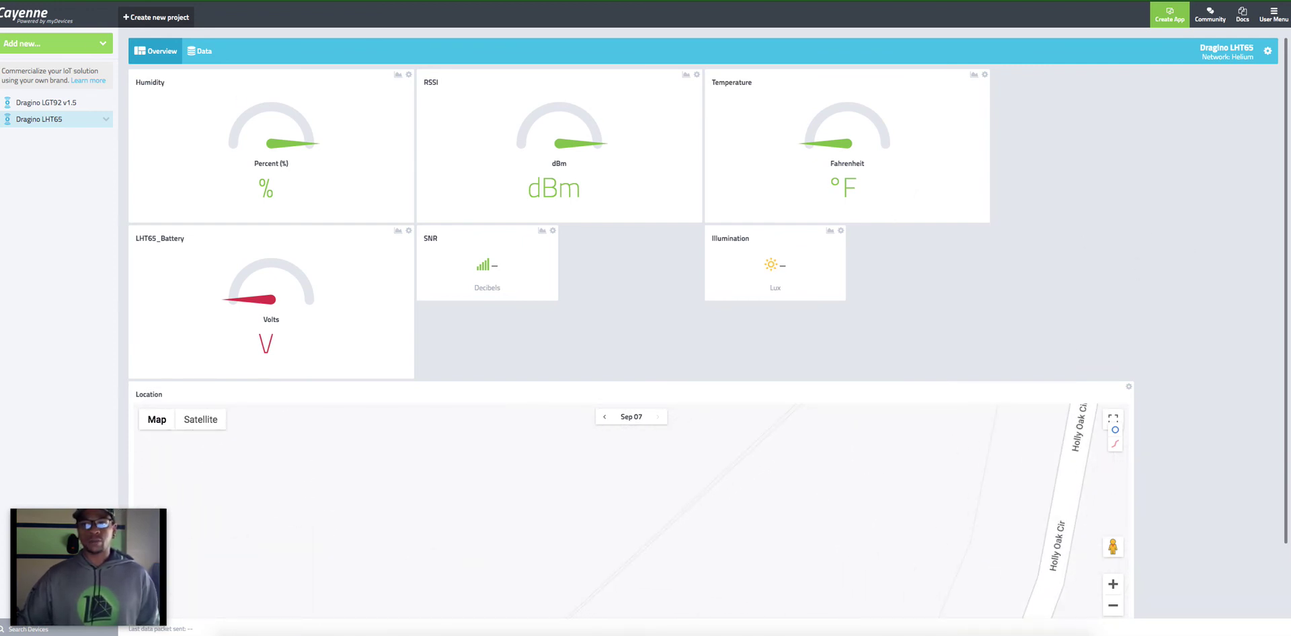
click(203, 51)
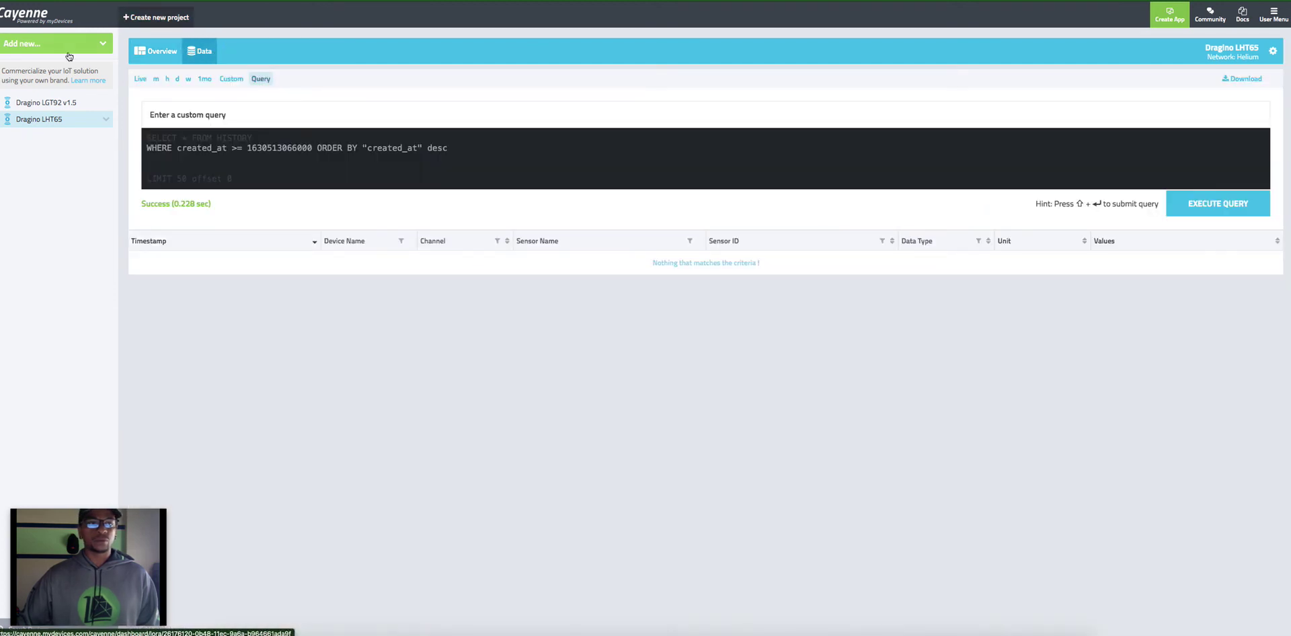
click(170, 54)
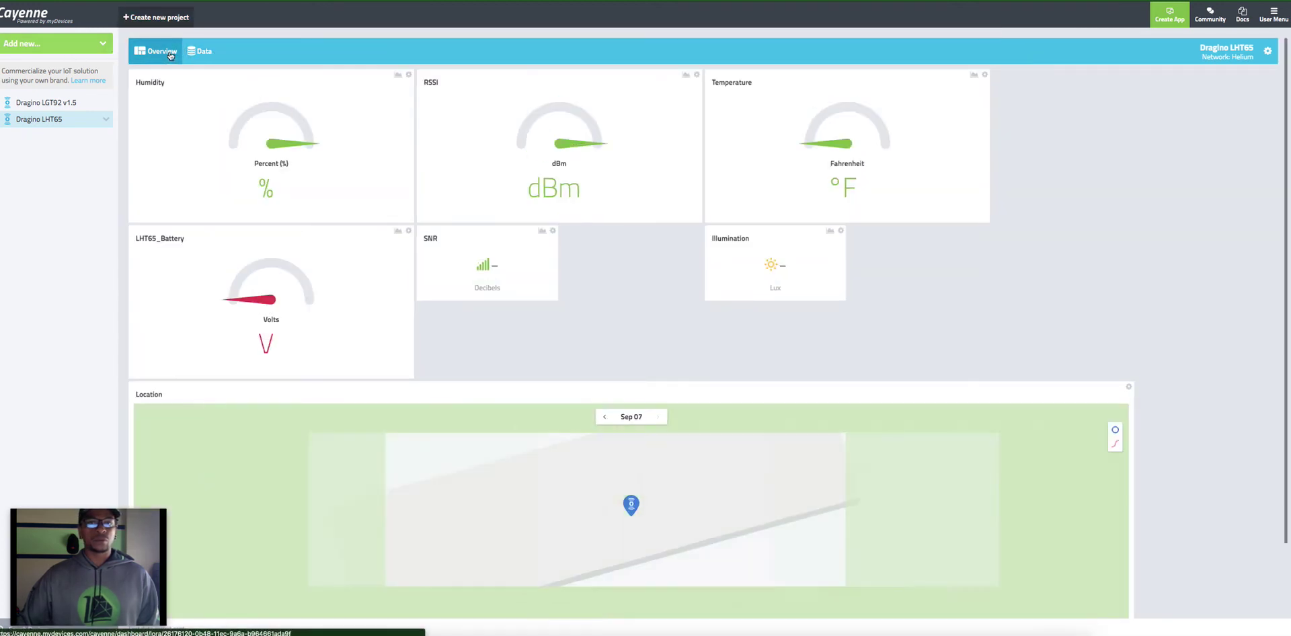
scroll(803, 527, up, 4)
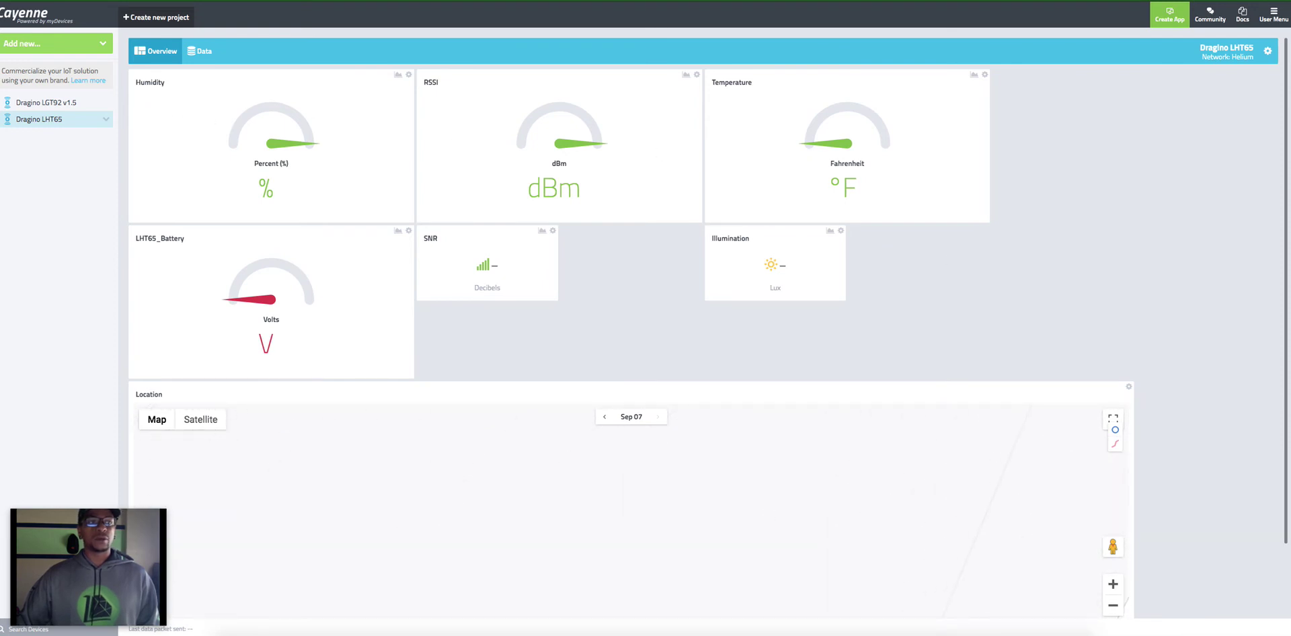
key(super+r)
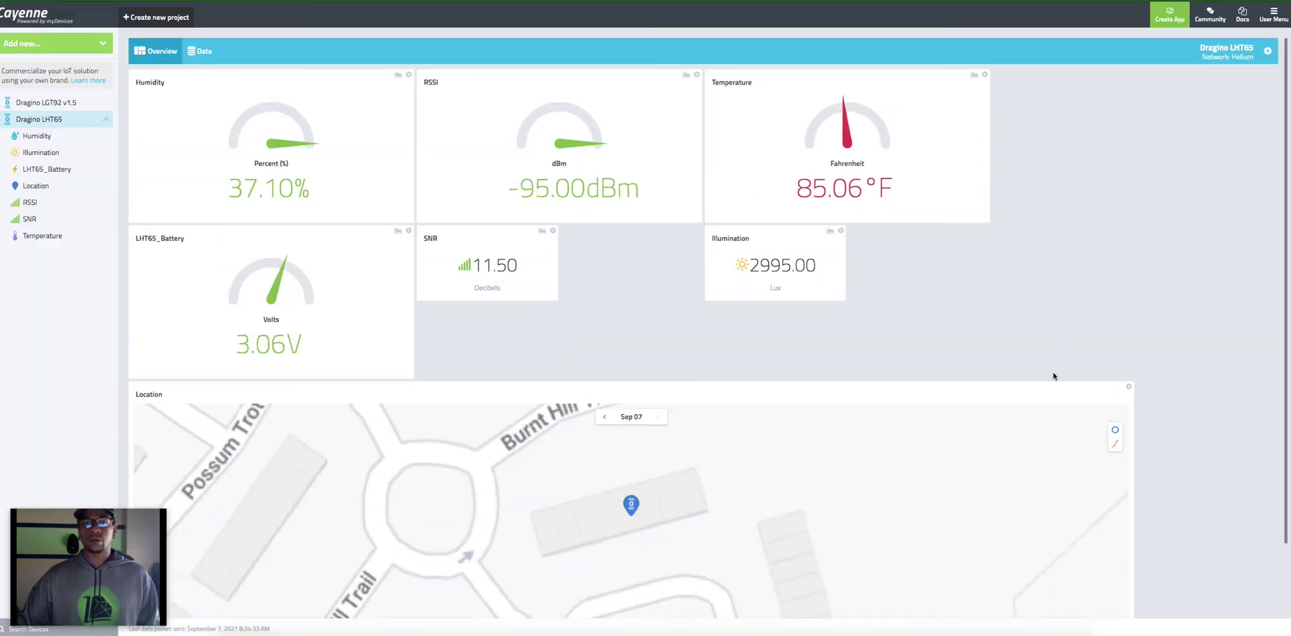
scroll(762, 531, up, 3)
scroll(761, 531, up, 1)
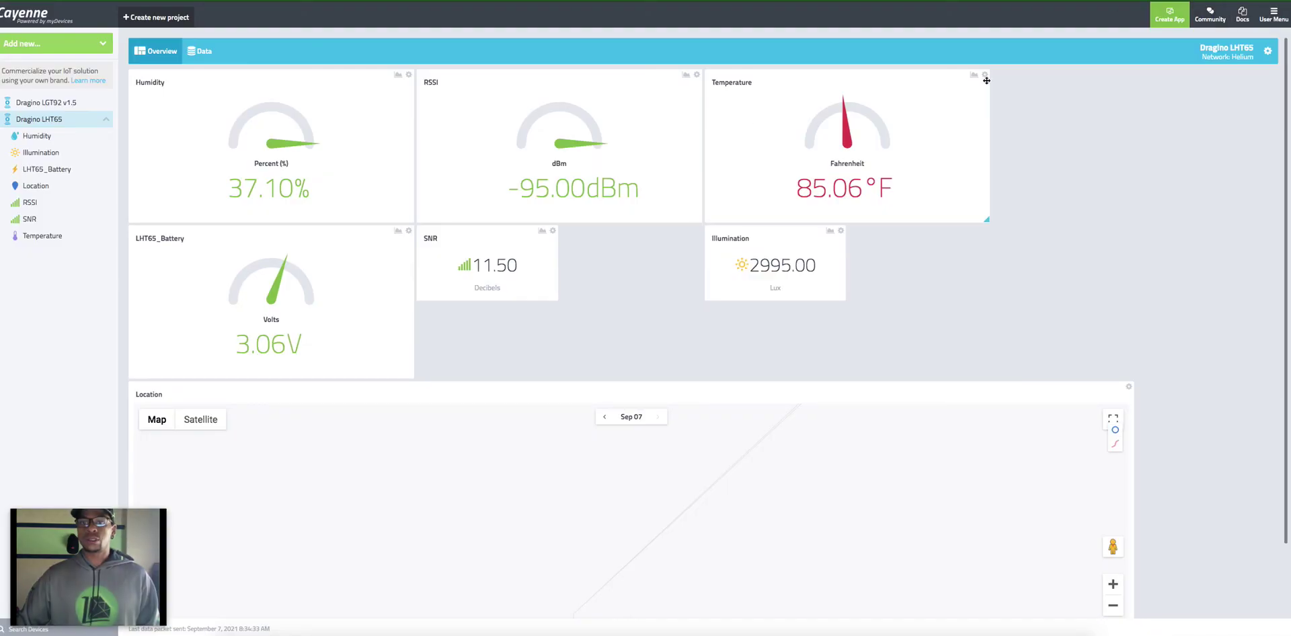
Step: Open Temp. Trigger (High Heat) from My Triggers for editing
click(984, 74)
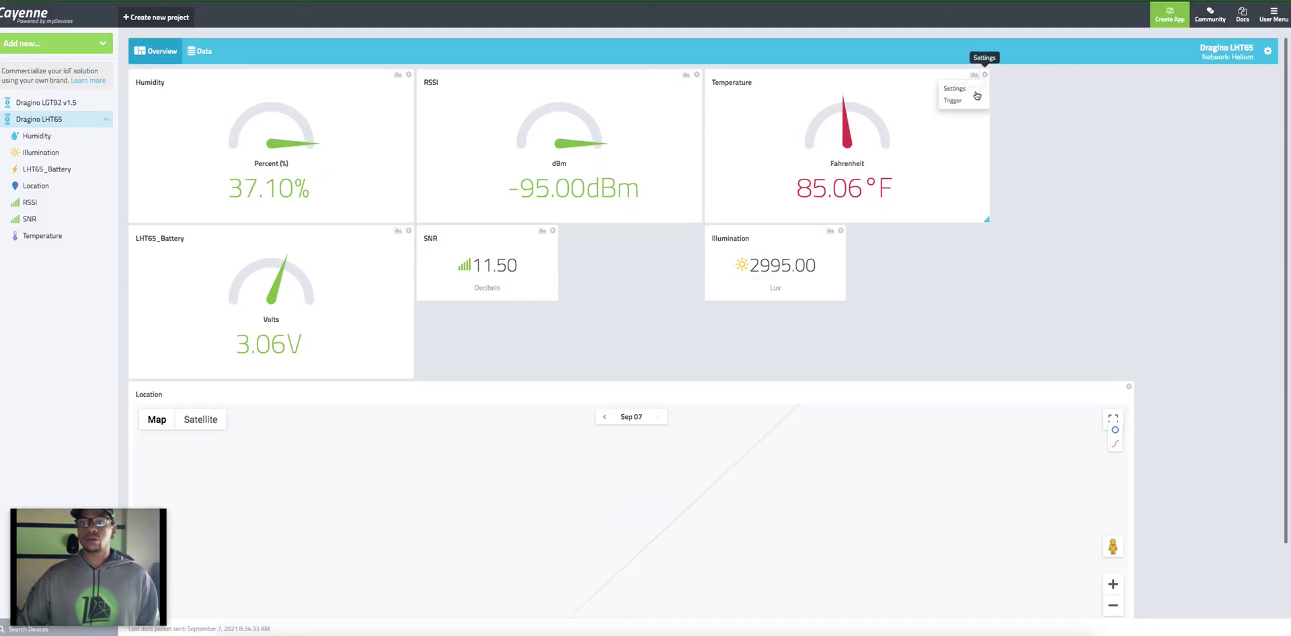
click(966, 102)
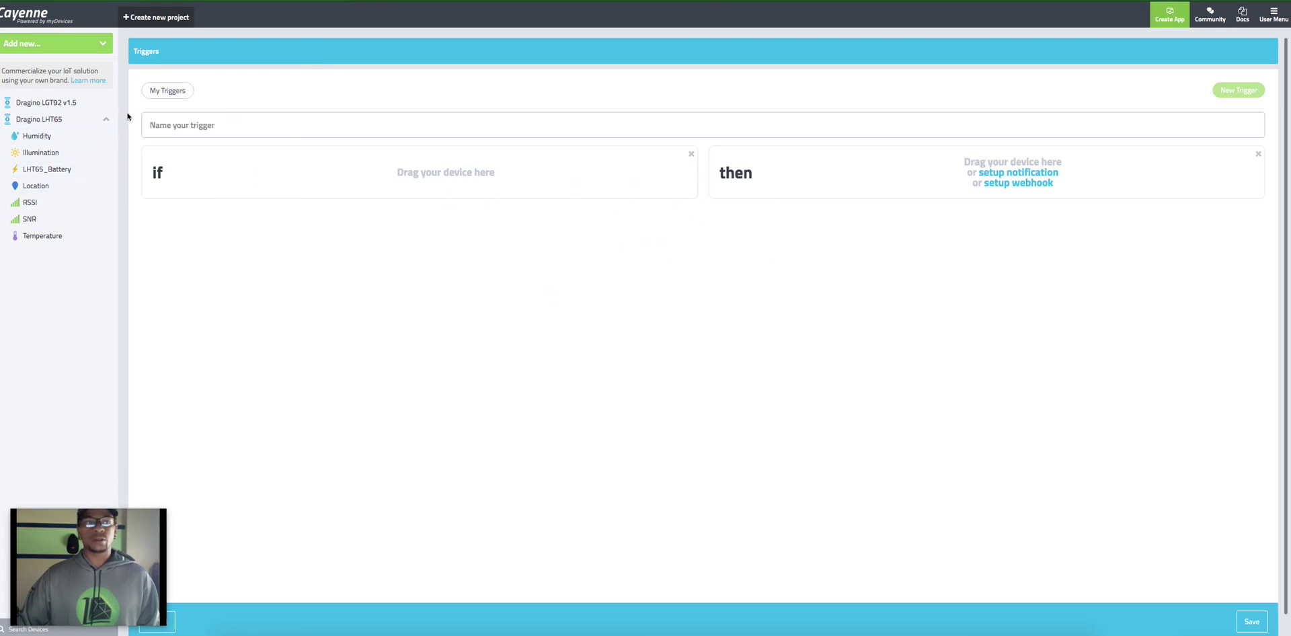
click(161, 91)
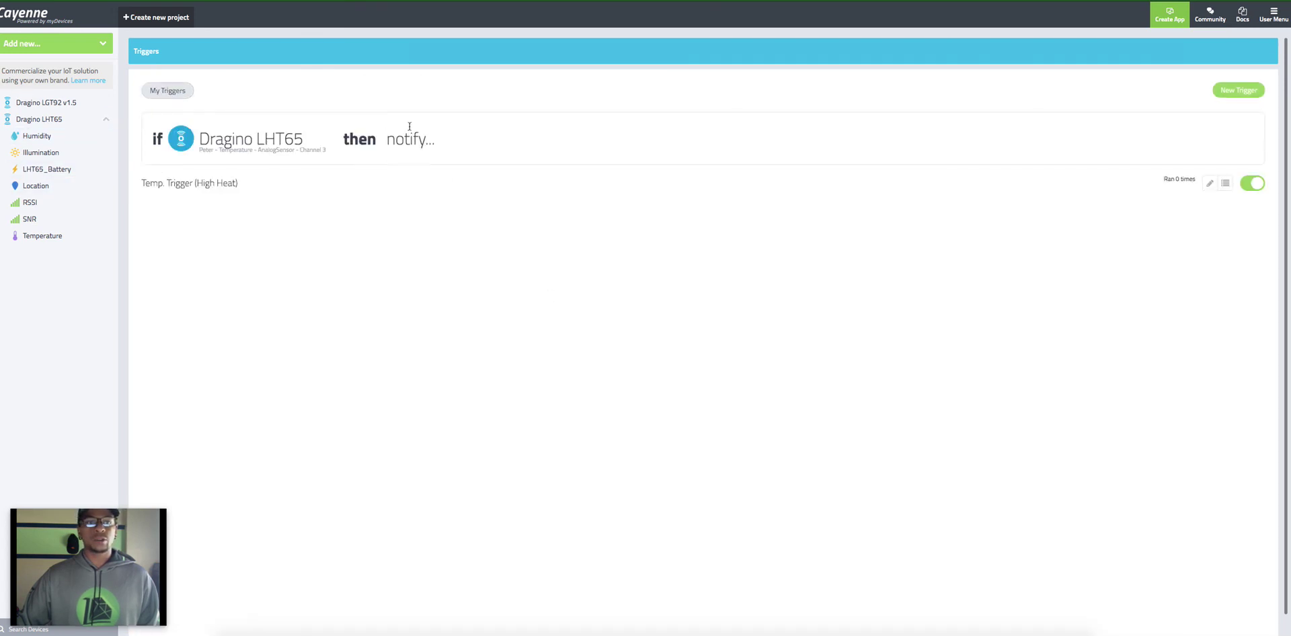
click(166, 126)
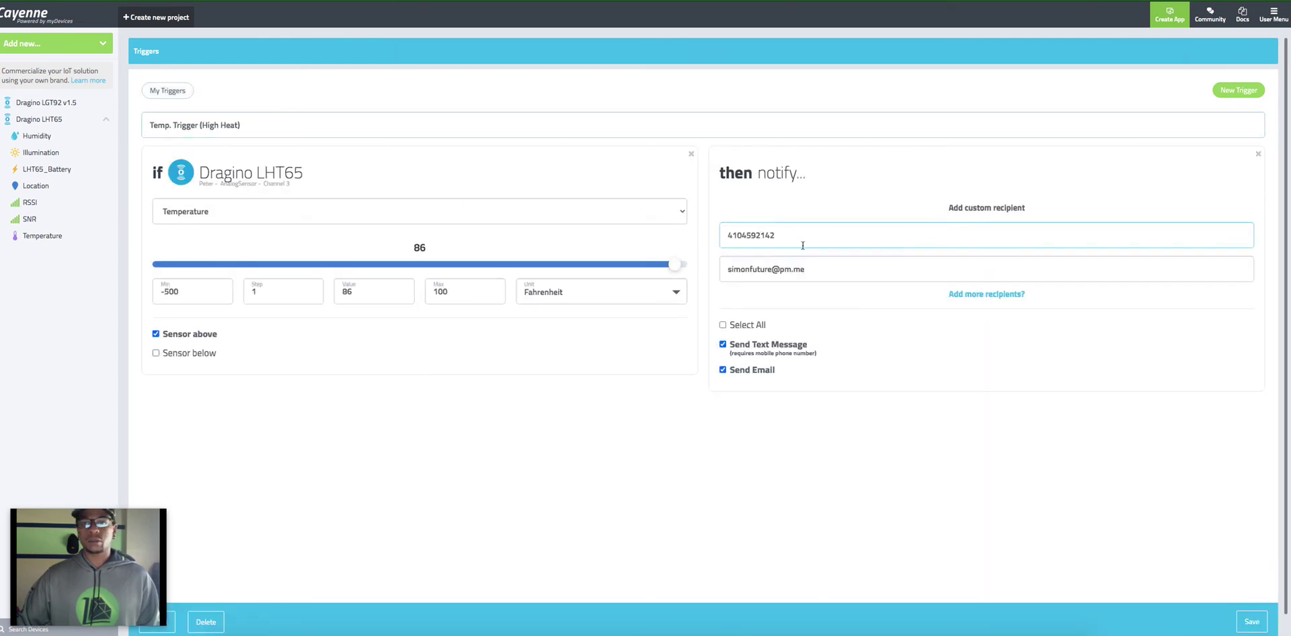
Step: Lower the temperature threshold value from 86 to 84 °F and save
click(352, 292)
key(BackSpace)
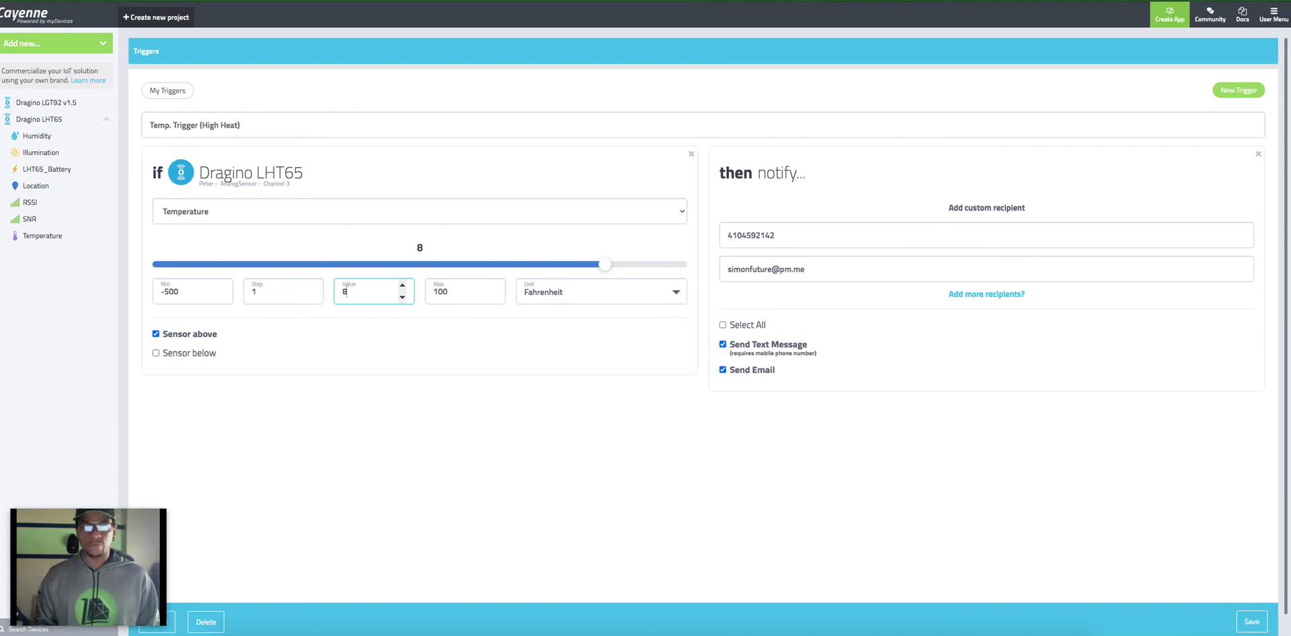
text(4)
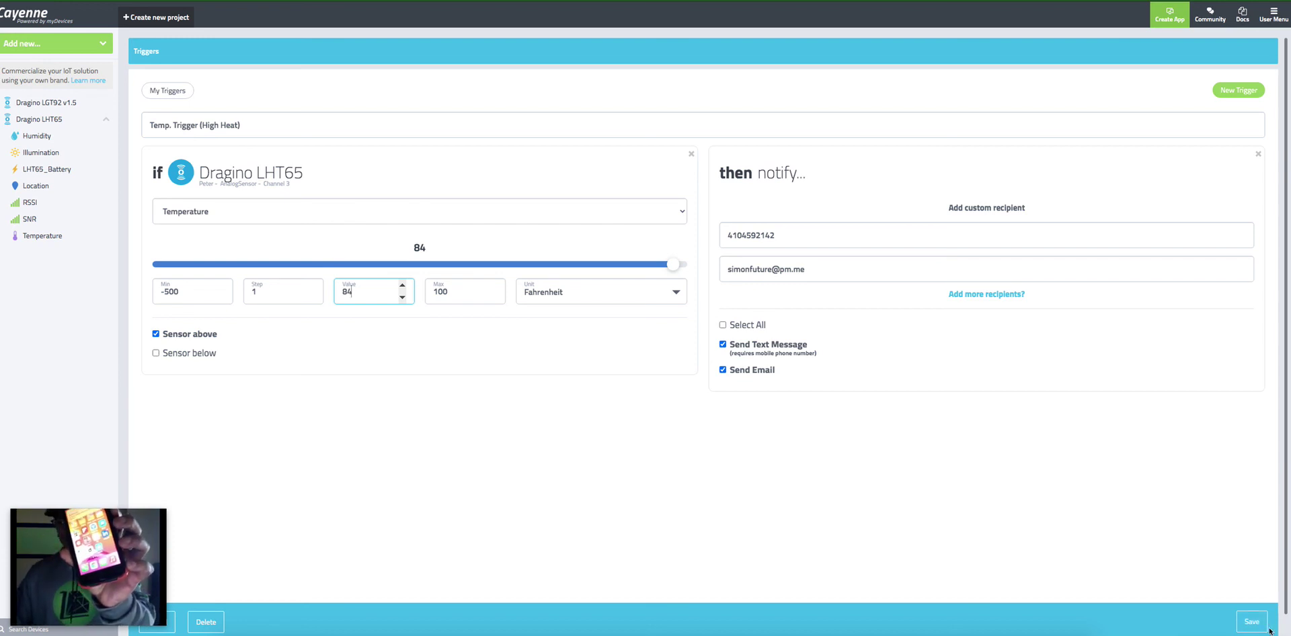
click(1258, 624)
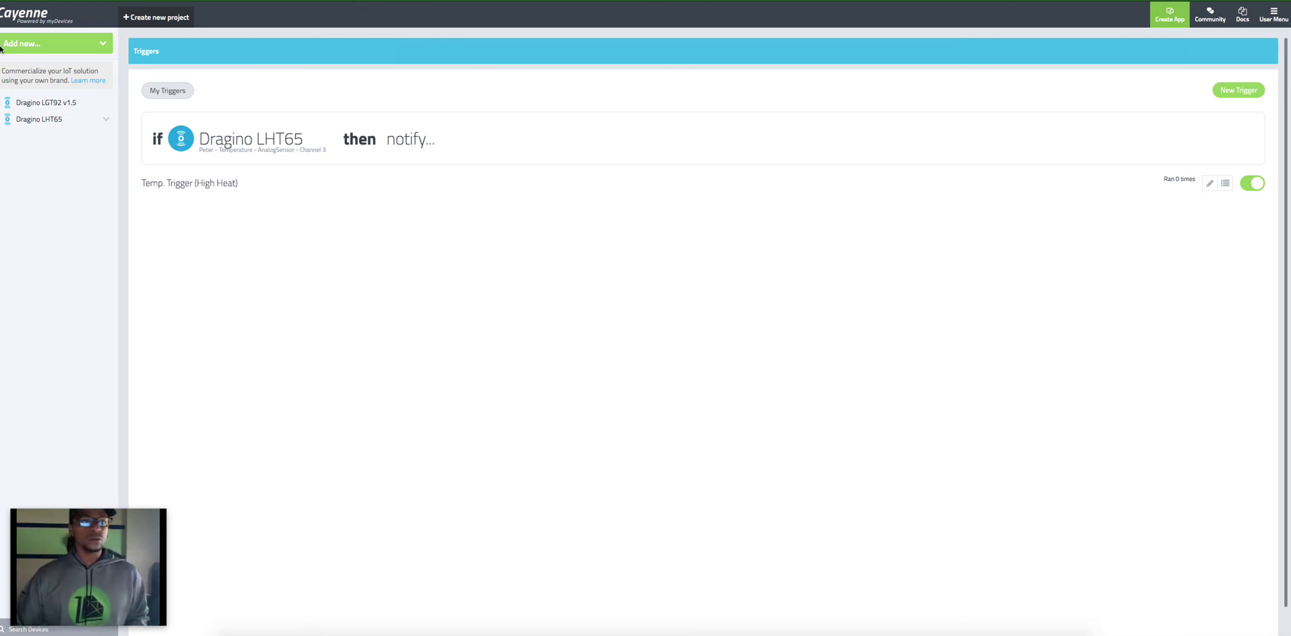
click(61, 126)
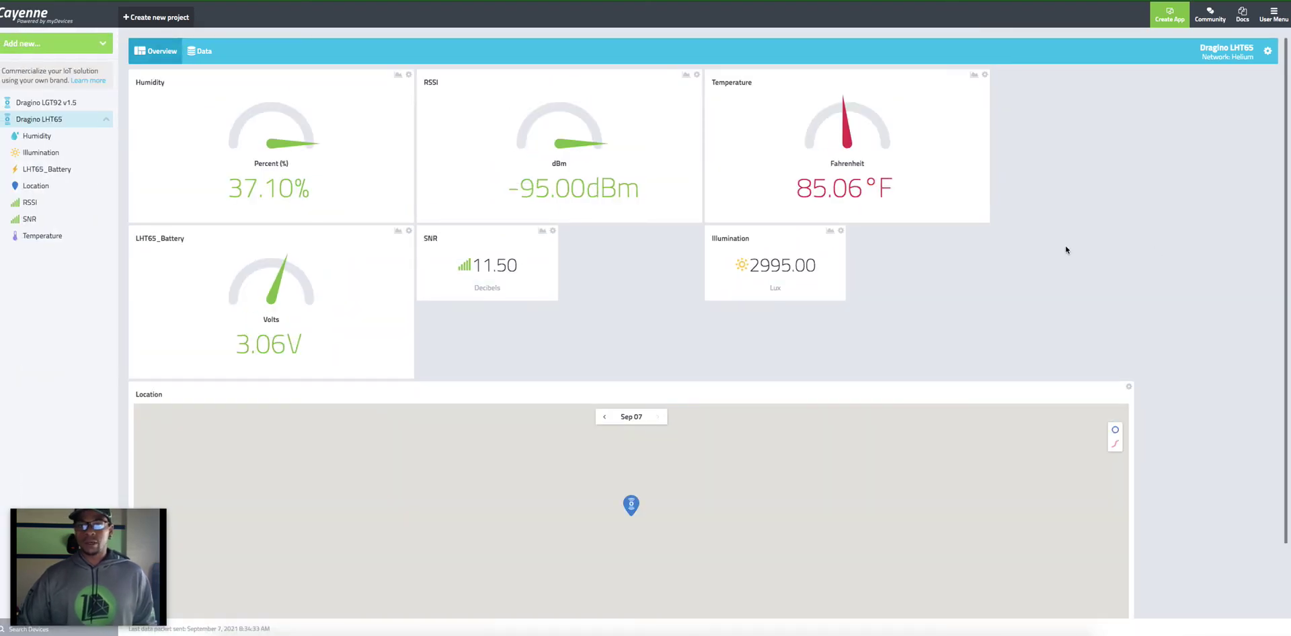
scroll(1066, 250, up, 1)
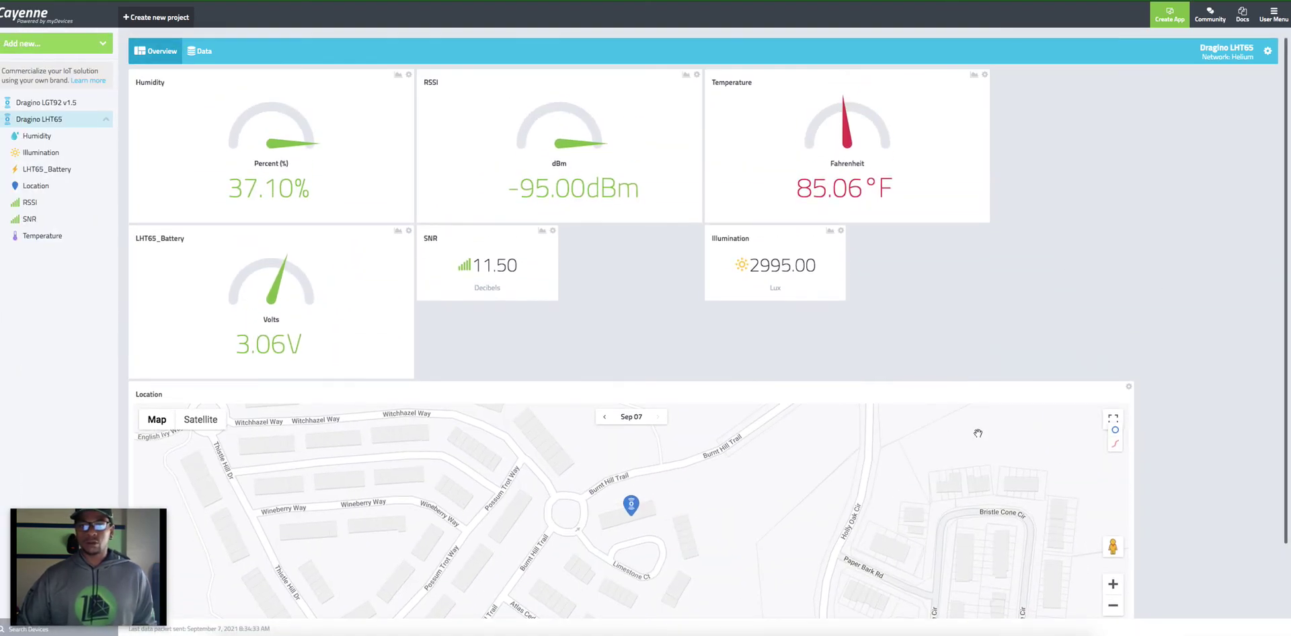
scroll(796, 485, down, 2)
scroll(796, 484, up, 4)
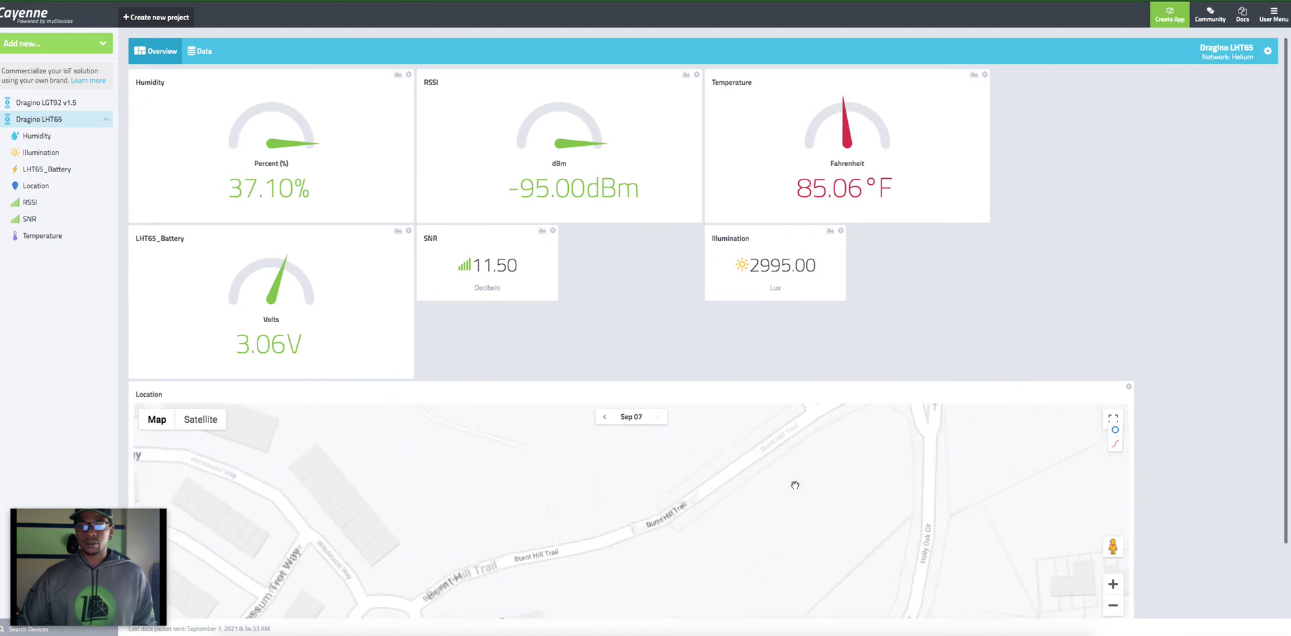
drag(807, 489, 810, 474)
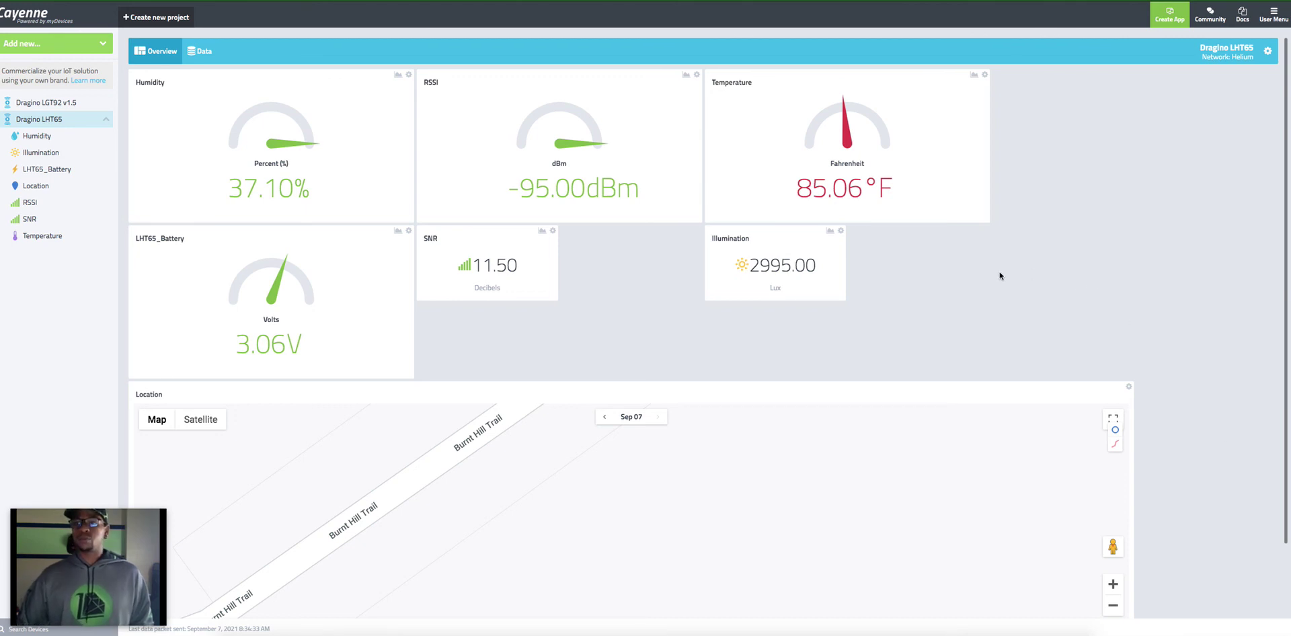
click(1268, 52)
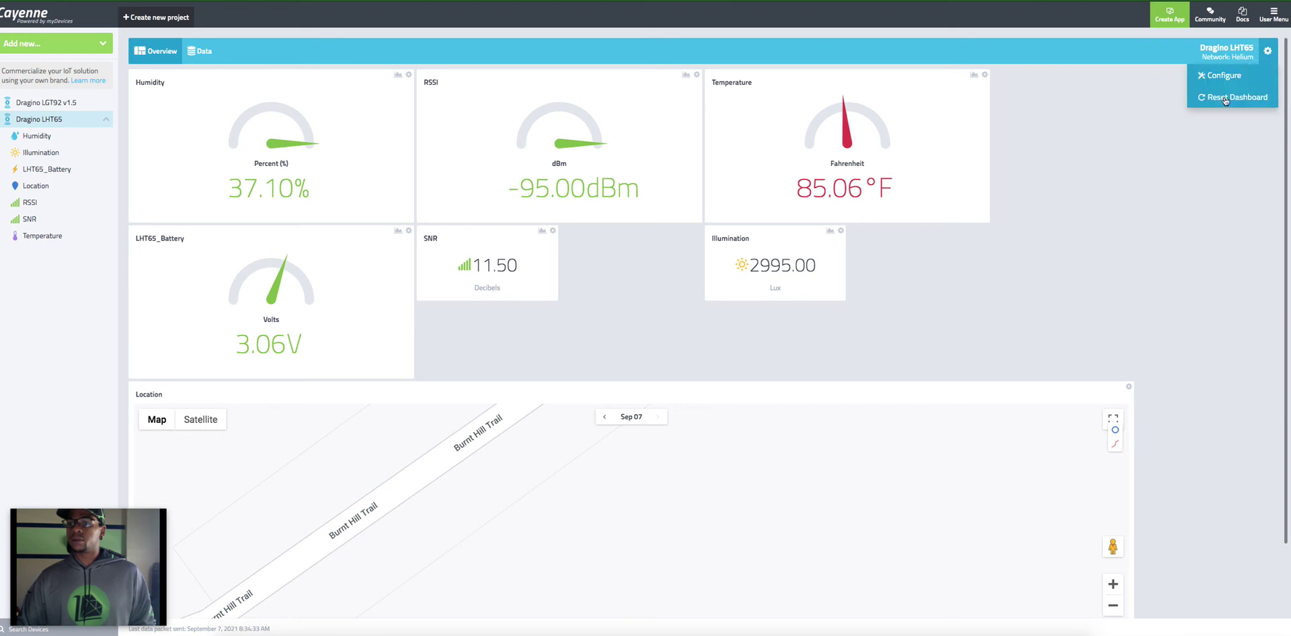
click(1224, 75)
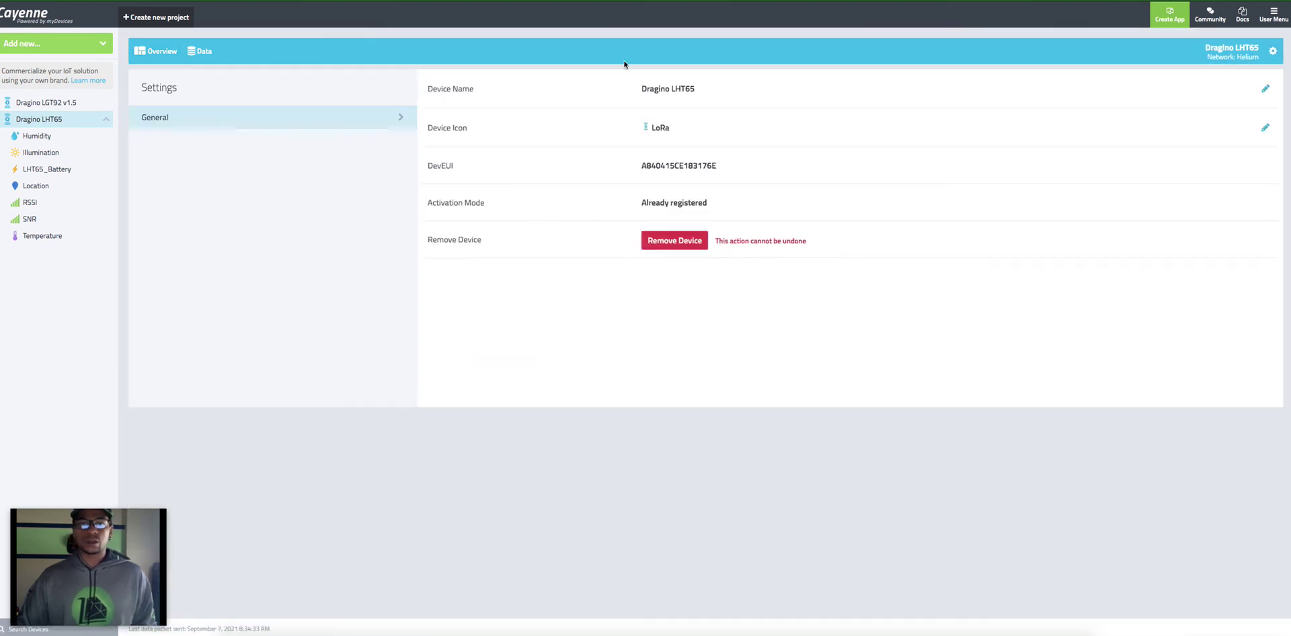
click(1275, 13)
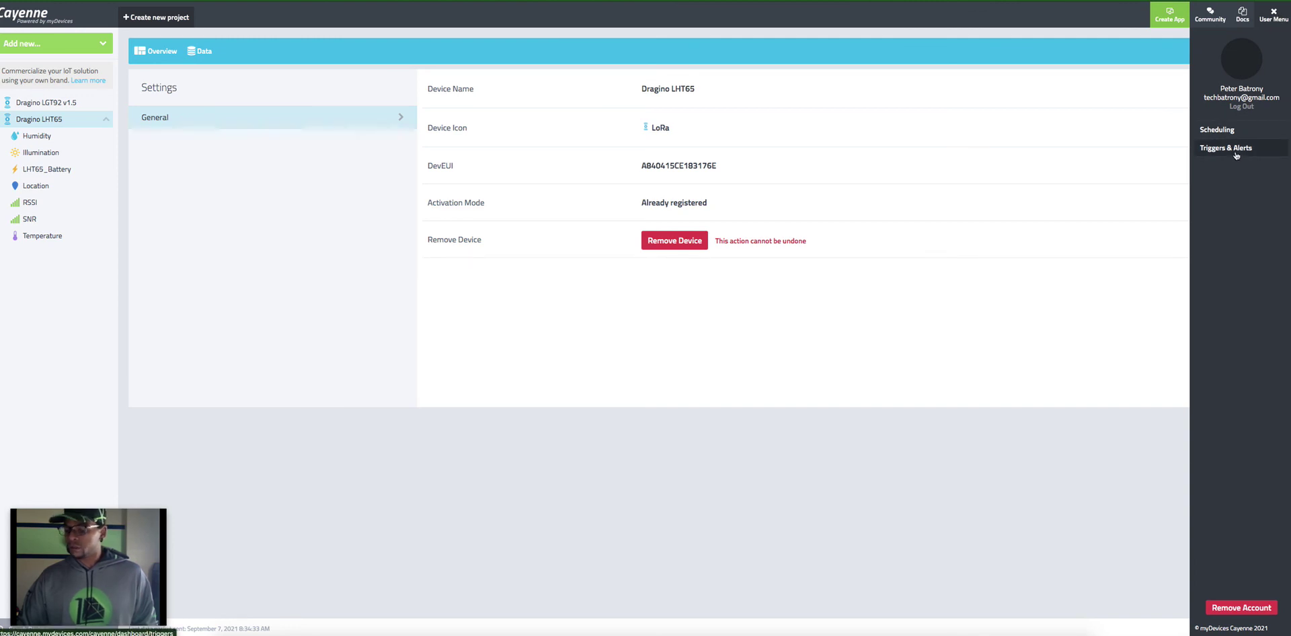
click(1236, 149)
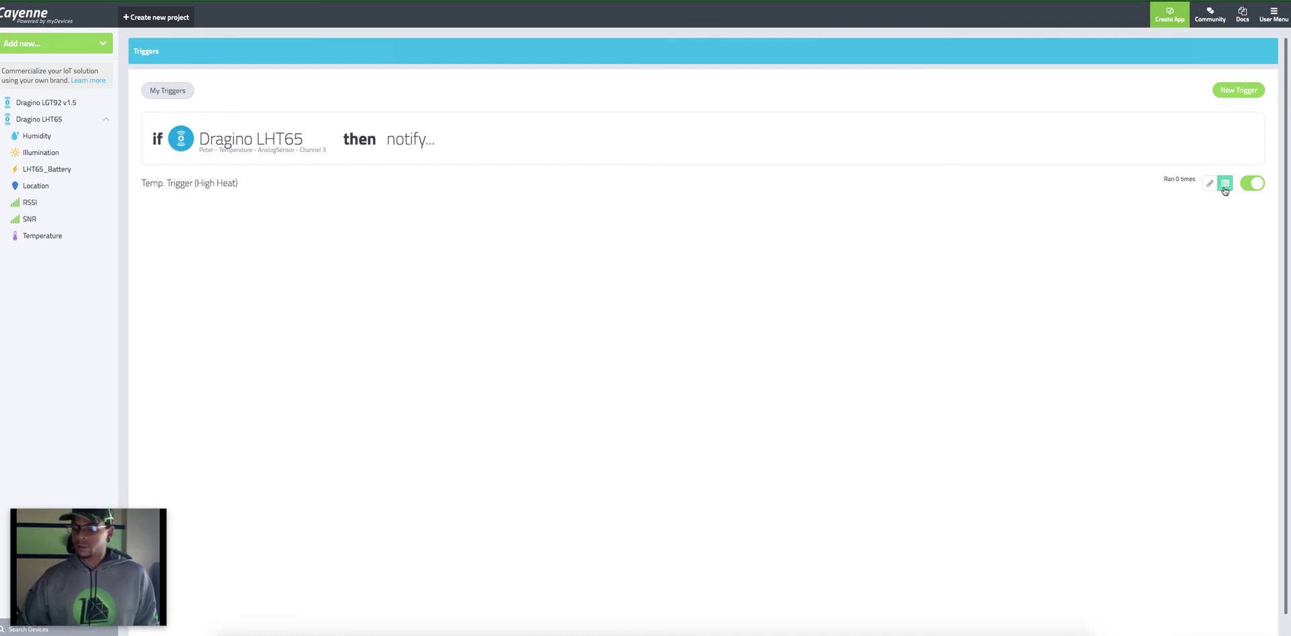
Step: Reopen the trigger for editing and select all listed recipients
click(1225, 189)
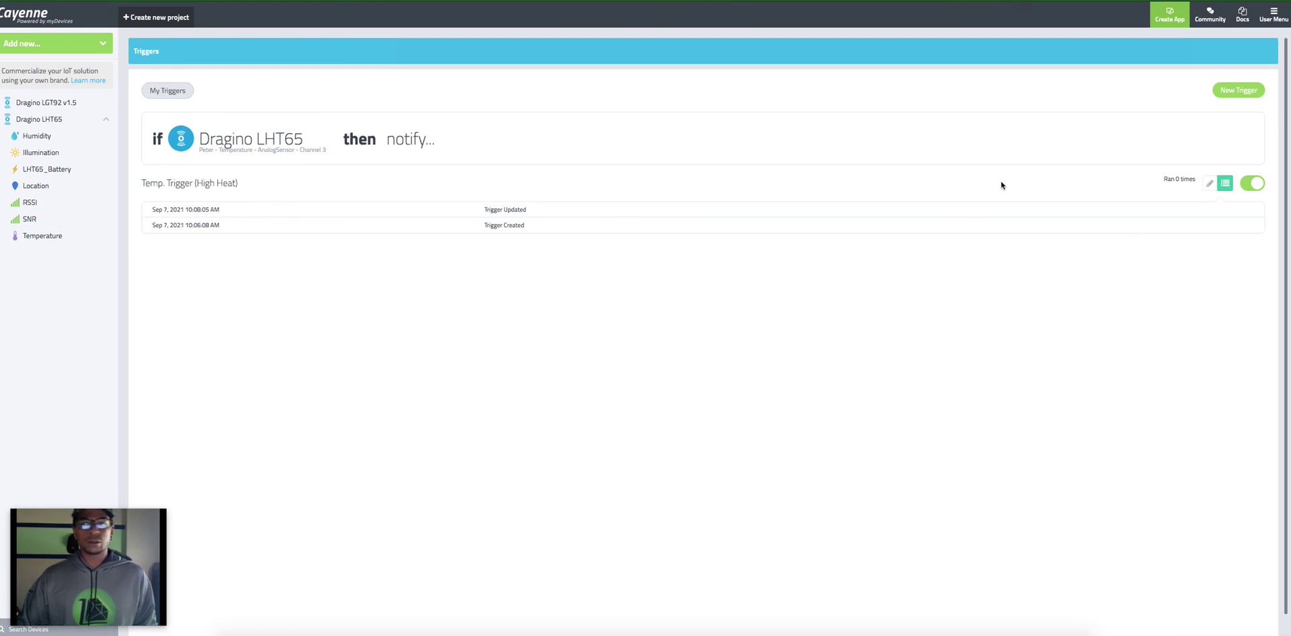
click(1211, 184)
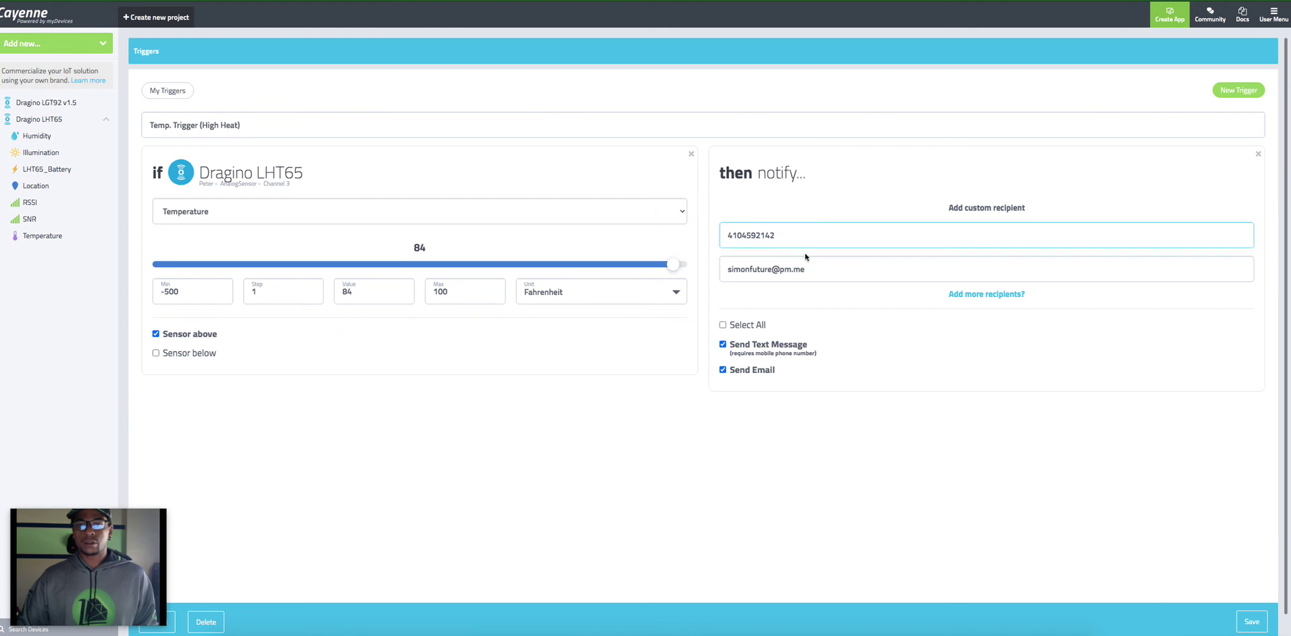
click(723, 325)
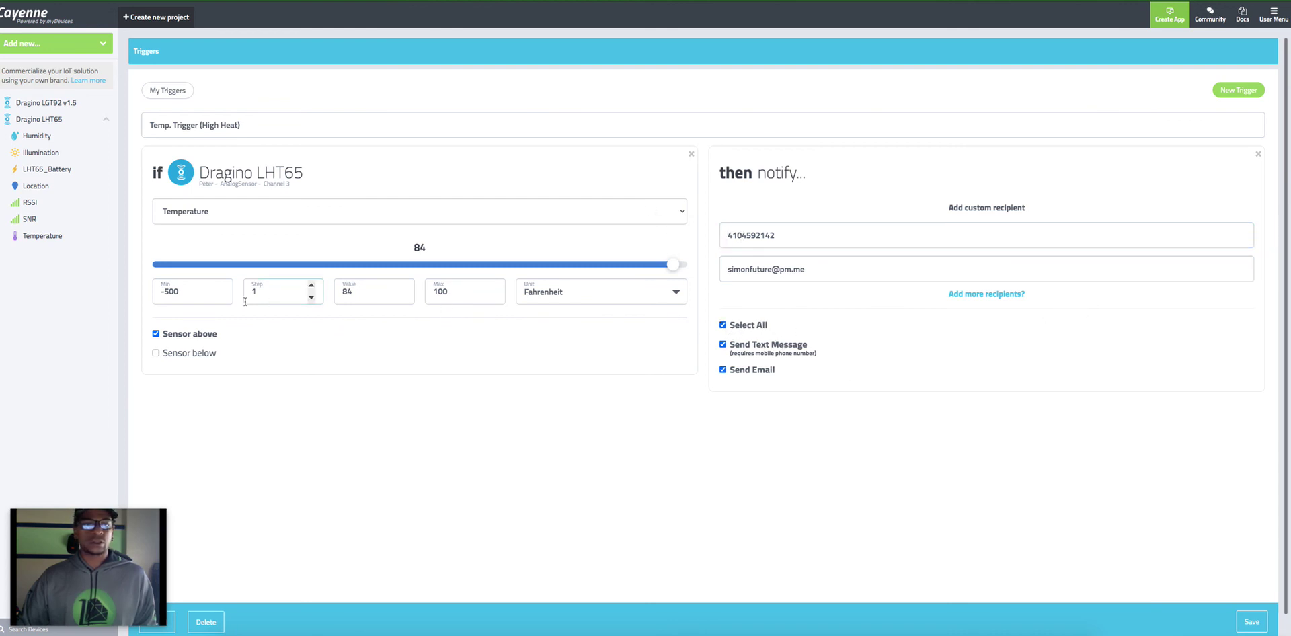
Step: Raise the temperature minimum from -500 to 84 and save the trigger
click(464, 293)
click(367, 296)
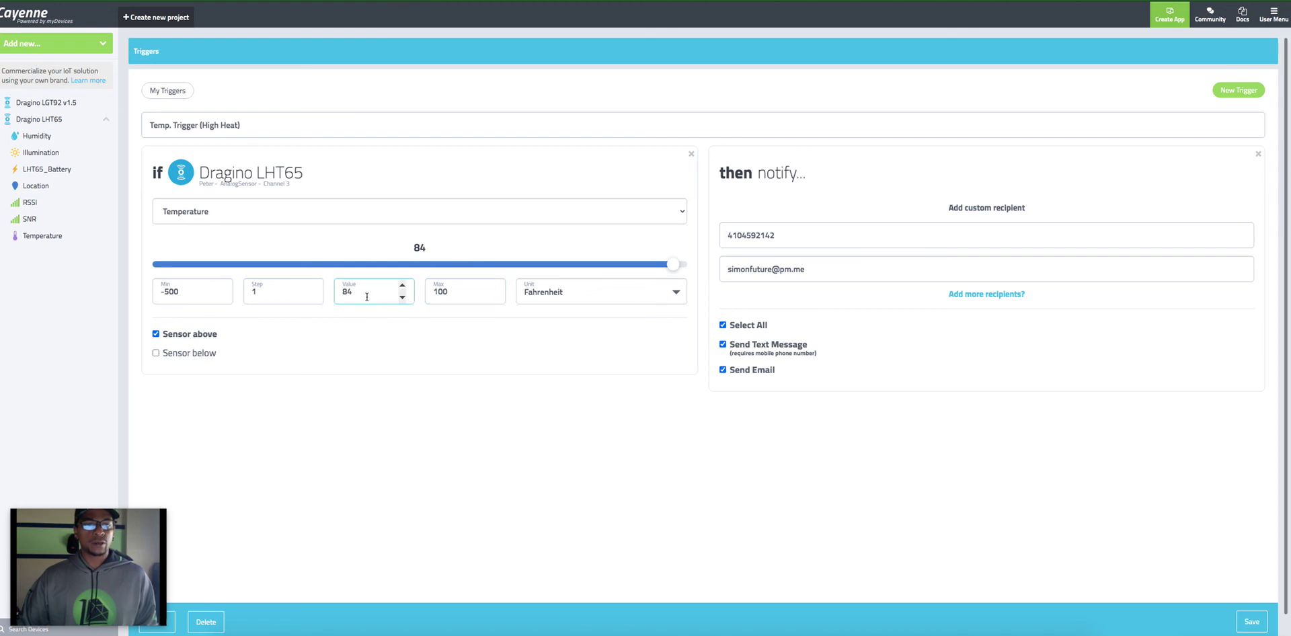
click(194, 294)
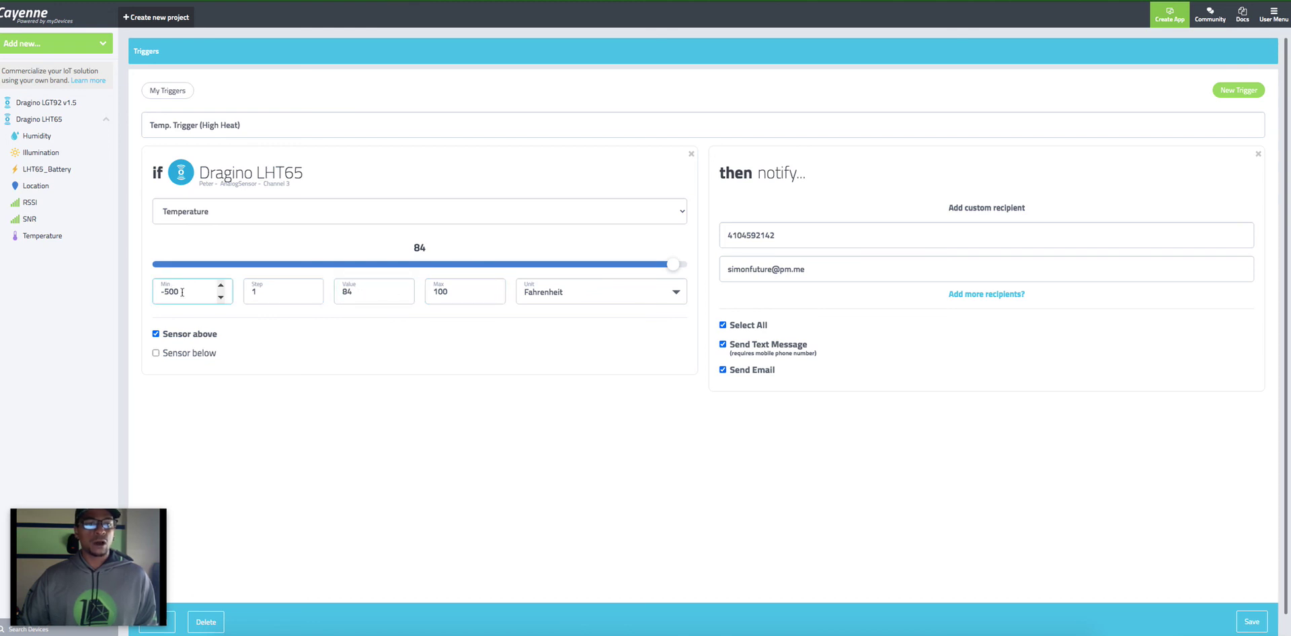
drag(183, 292, 137, 294)
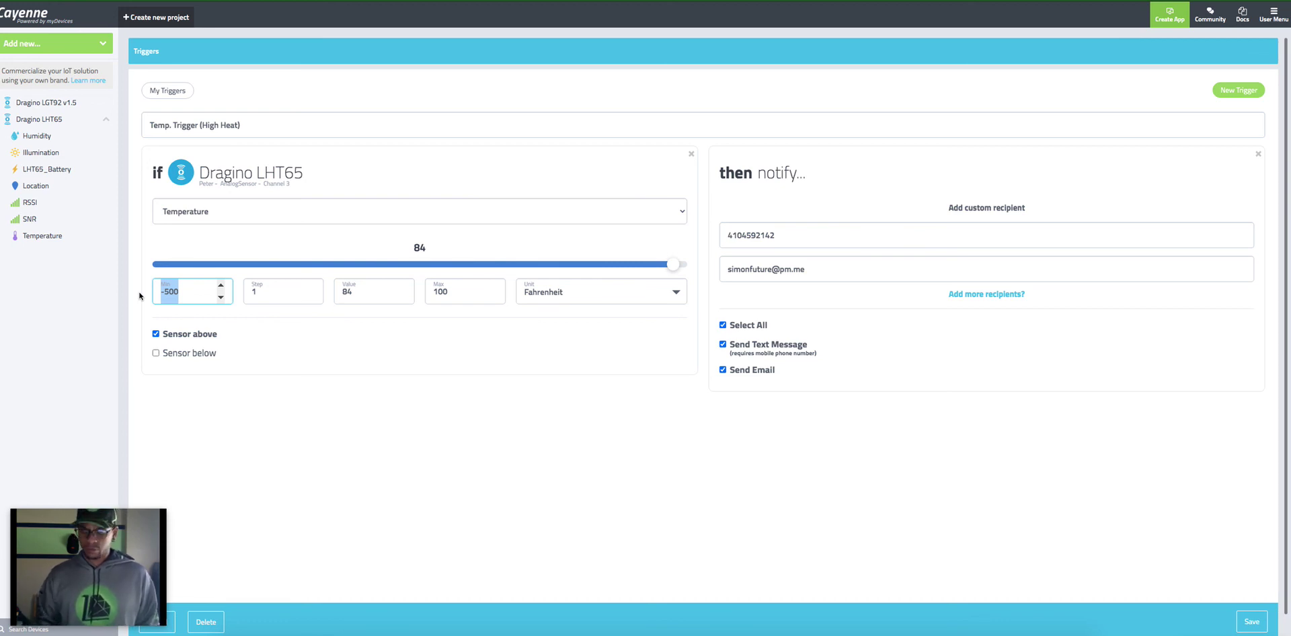
text(84)
click(406, 390)
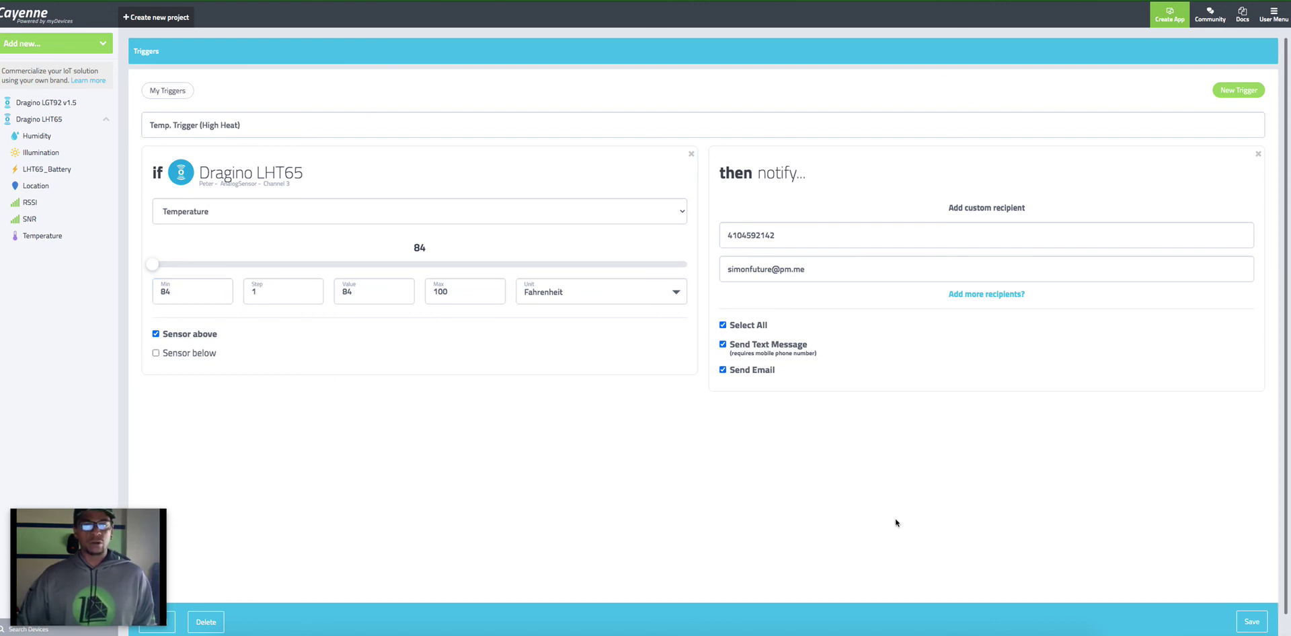
click(1252, 622)
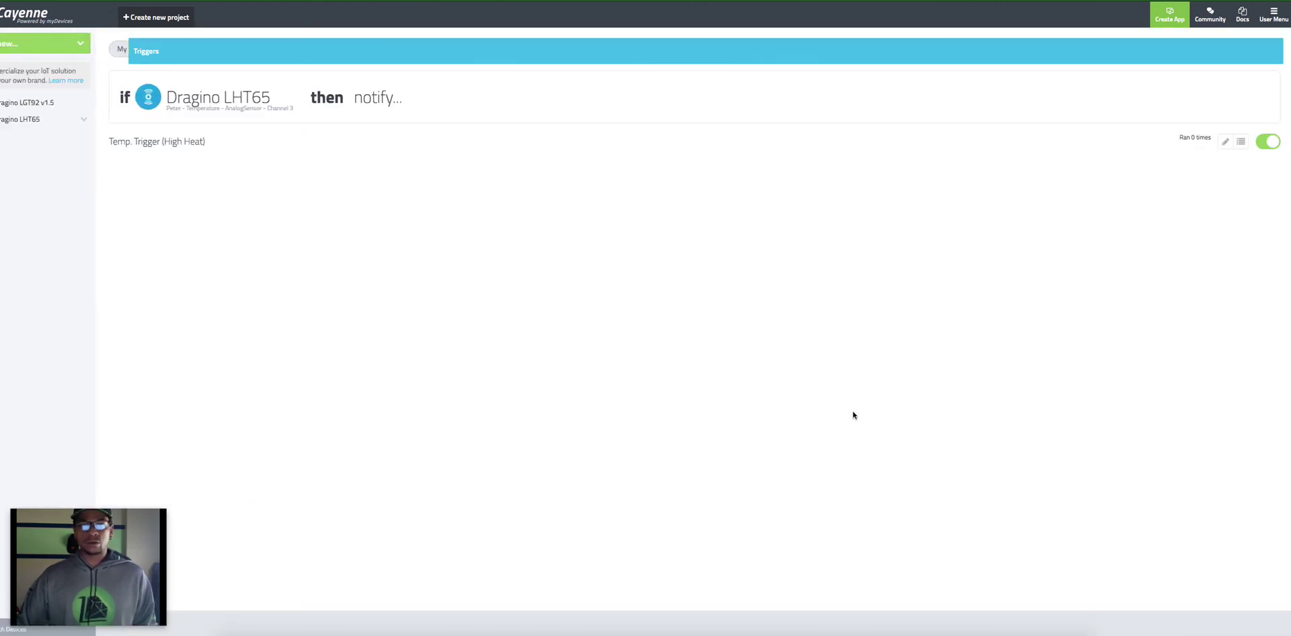